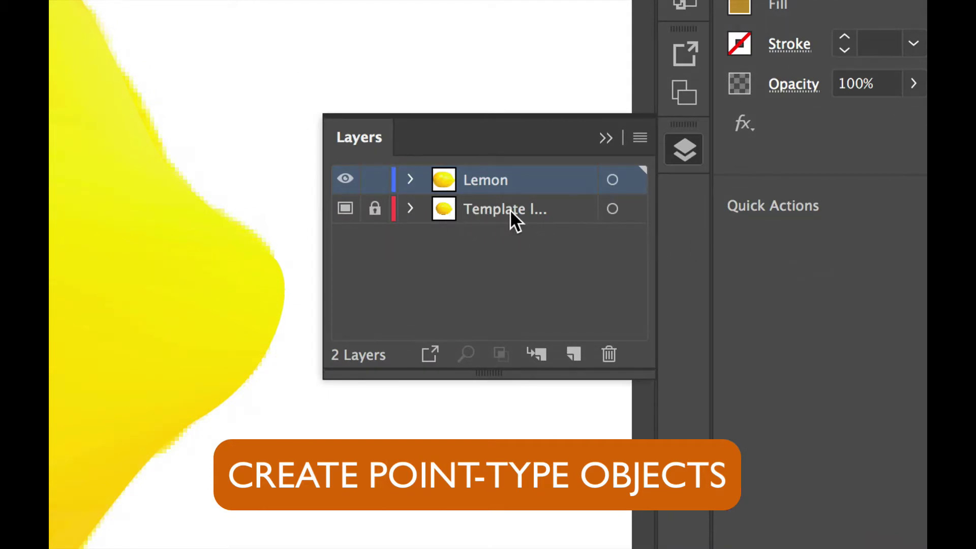
# Delete the template layer together with its artwork, and lock and hide the Lemon layer.
pyautogui.click(490, 212)
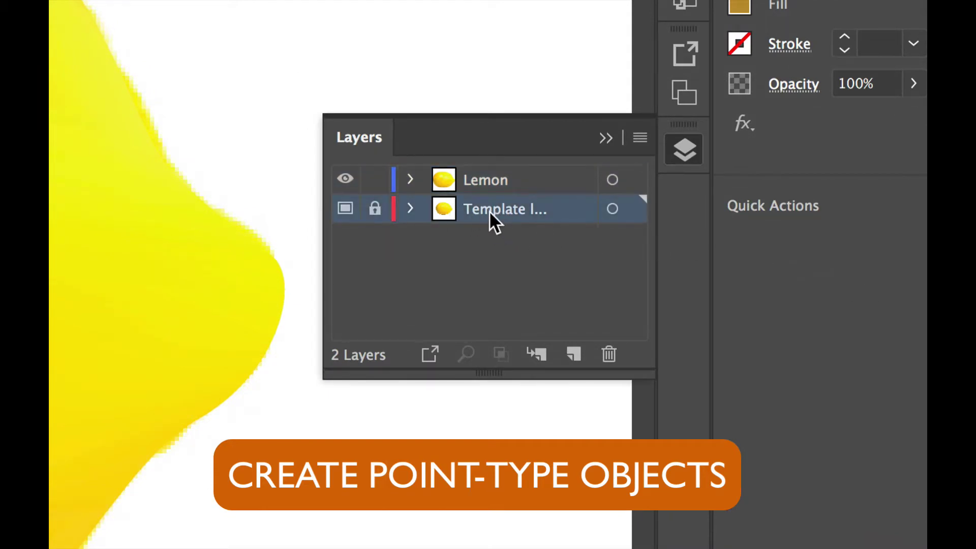
pyautogui.click(608, 355)
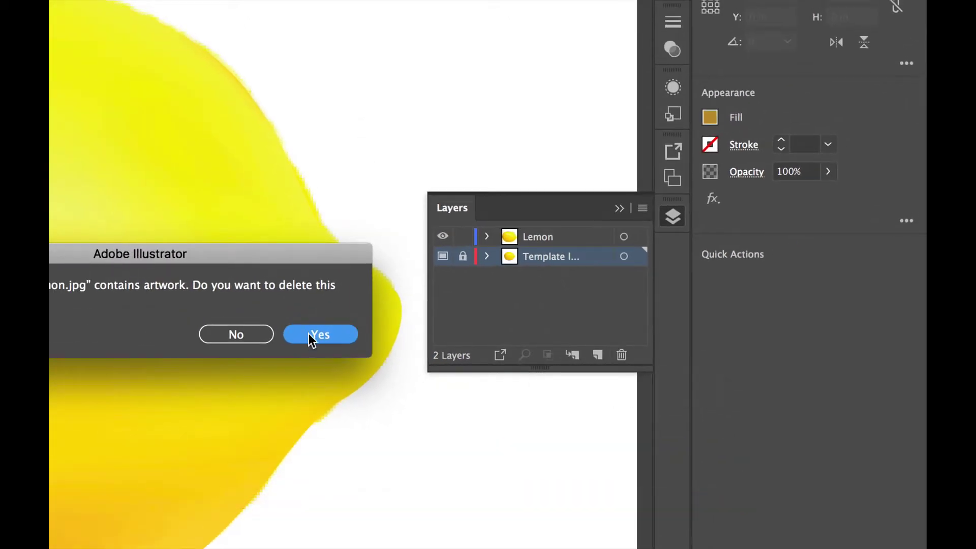
pyautogui.click(312, 339)
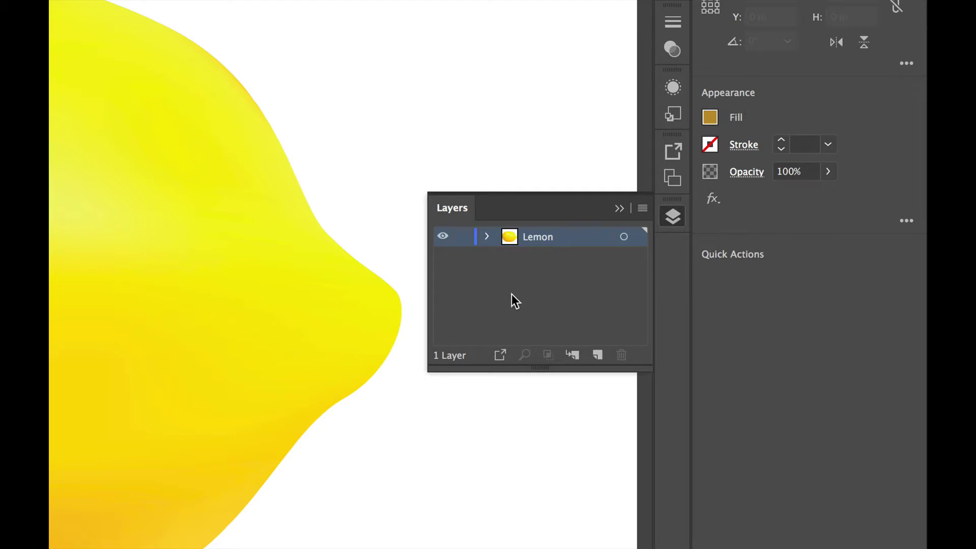
pyautogui.click(462, 238)
pyautogui.click(443, 236)
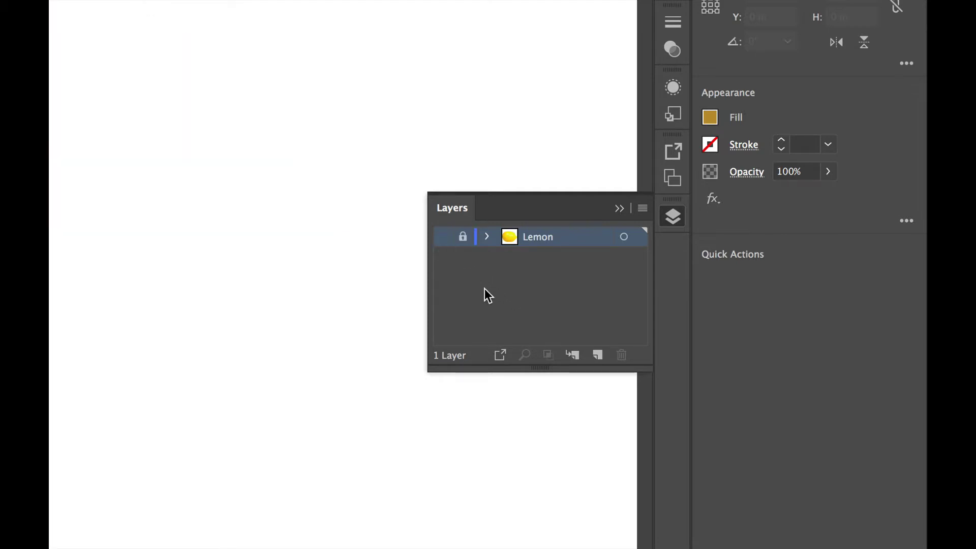
# Add a new layer above the Lemon layer and name it Type.
pyautogui.click(599, 355)
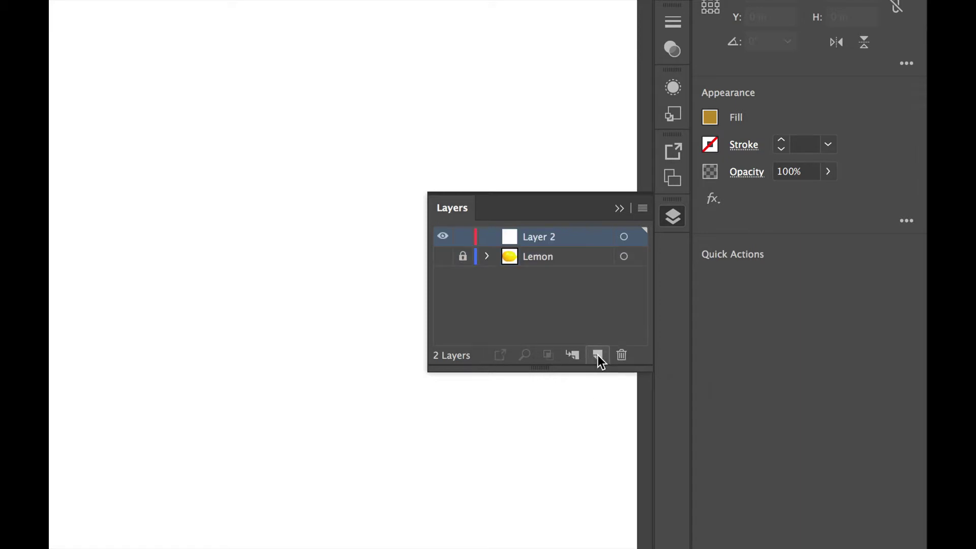
pyautogui.doubleClick(535, 238)
pyautogui.write('Typ')
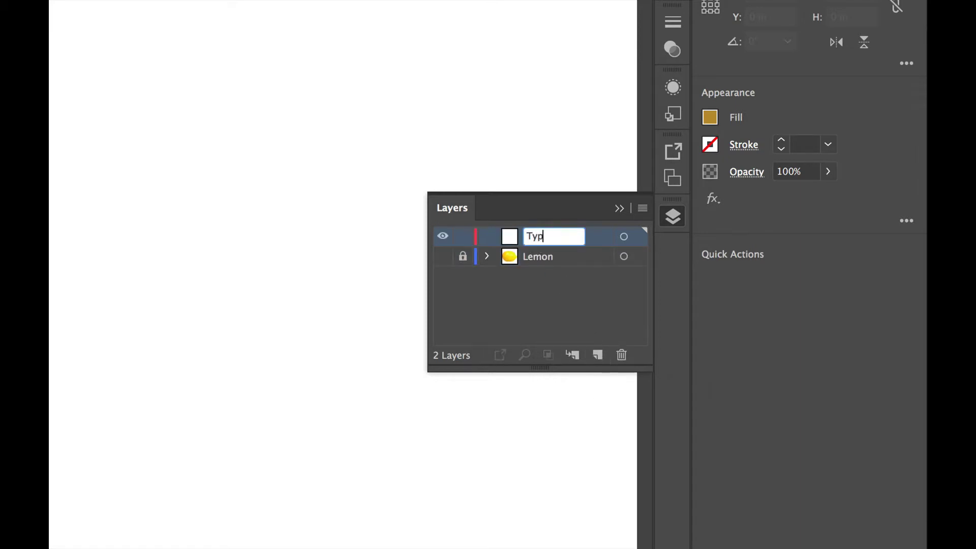
pyautogui.write('e')
pyautogui.press('Return')
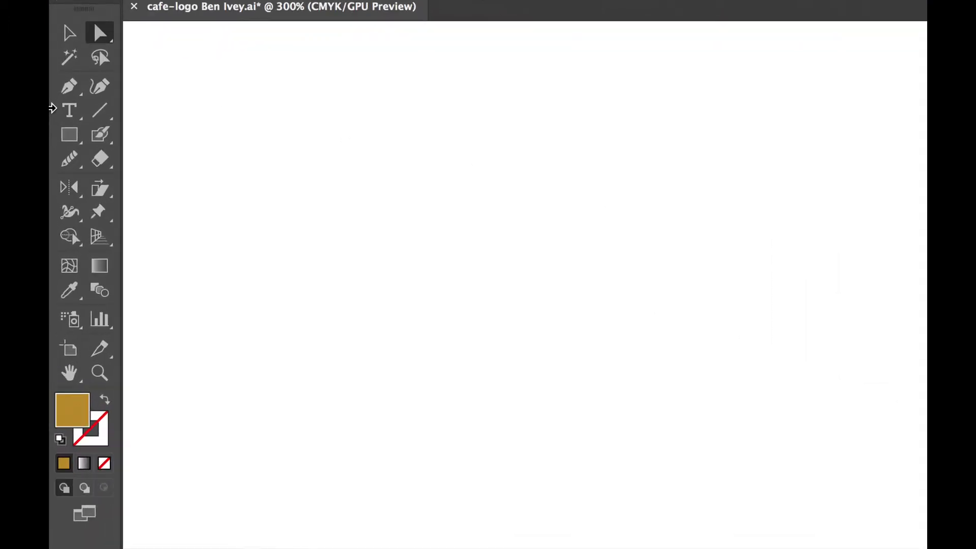
# Create a point-type object reading "cafe" near the artboard's upper left with the Type tool and move it slightly lower.
pyautogui.click(67, 110)
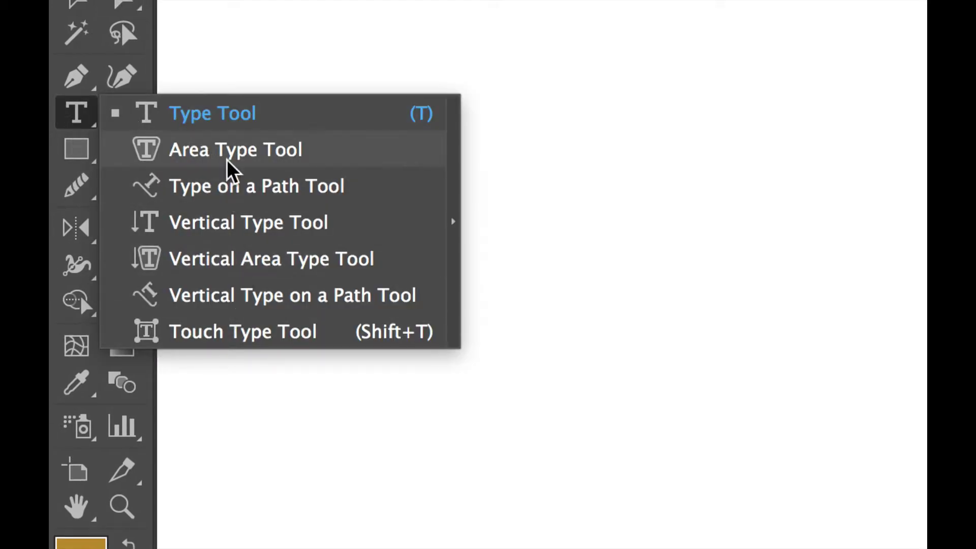
pyautogui.click(193, 116)
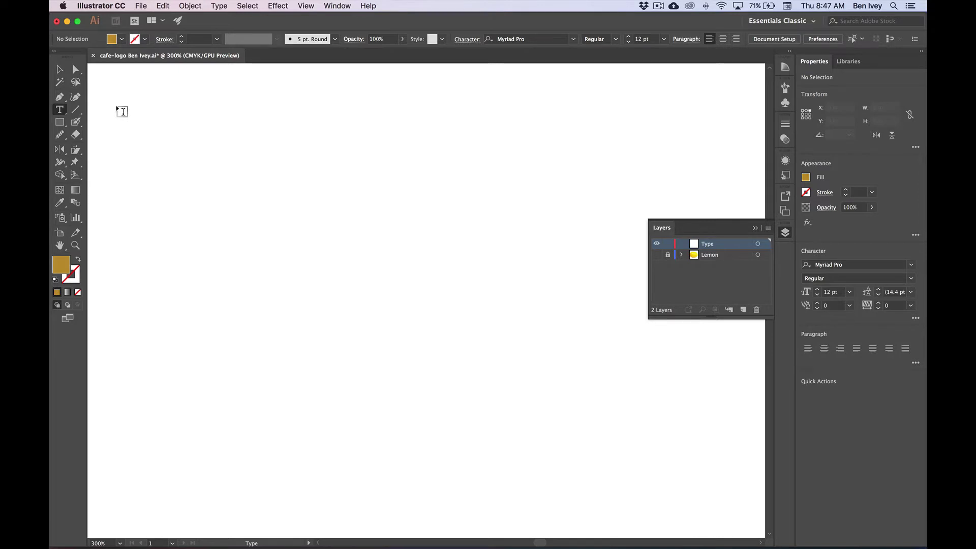
pyautogui.click(181, 124)
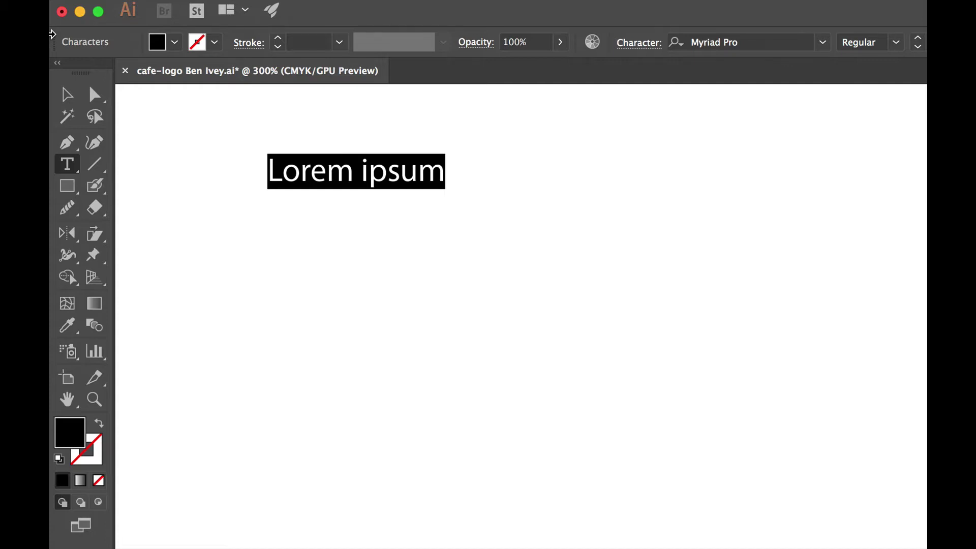
pyautogui.write('cafe')
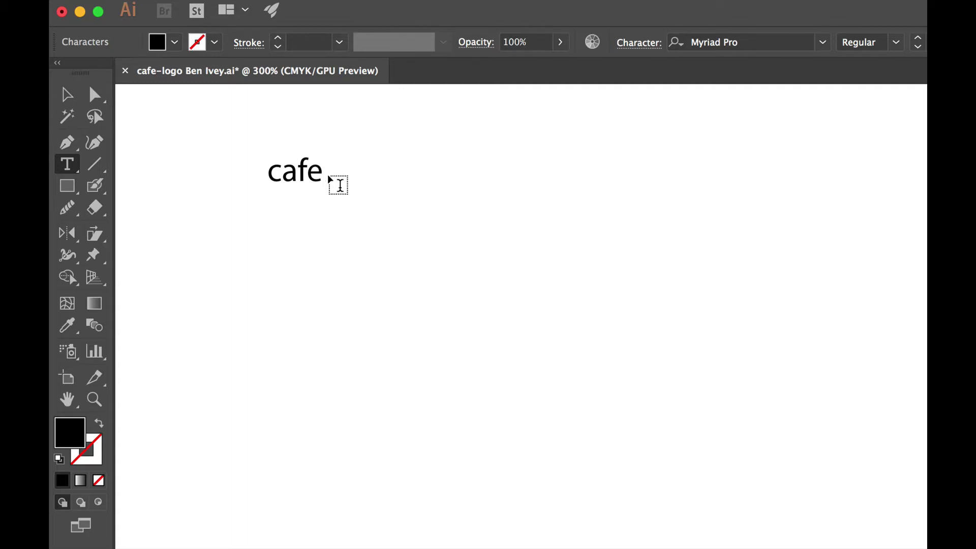
pyautogui.click(92, 95)
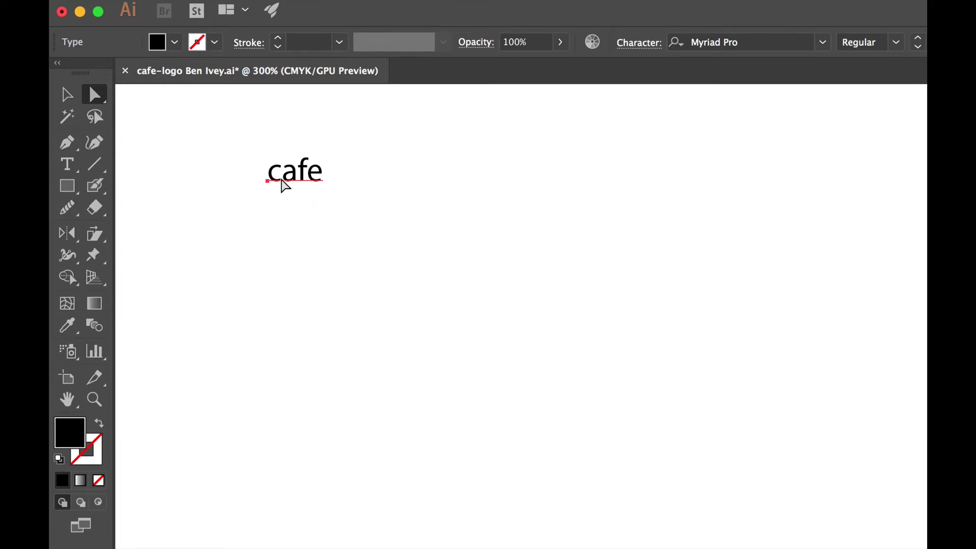
pyautogui.moveTo(283, 177); pyautogui.dragTo(289, 210)
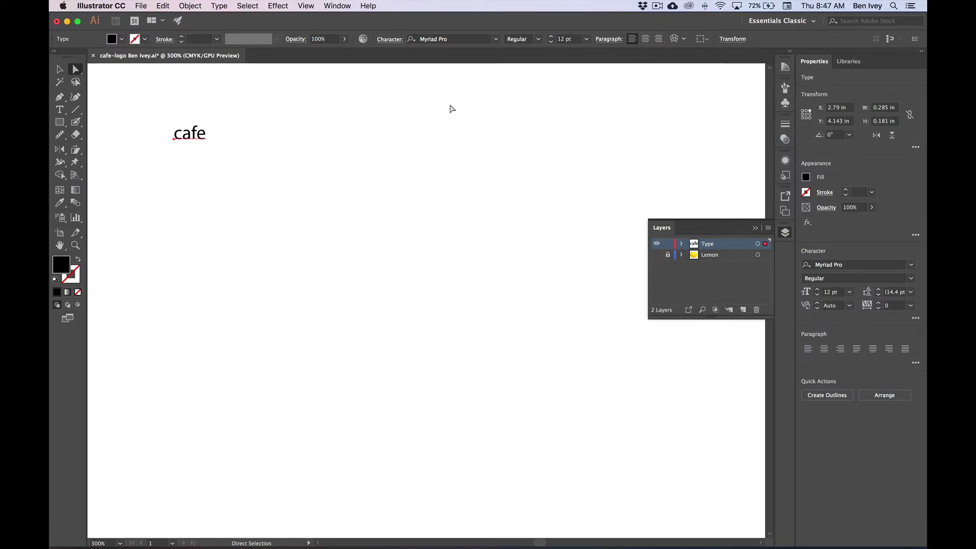
# Show the Character panel and place it clear of the "cafe" text.
pyautogui.click(342, 5)
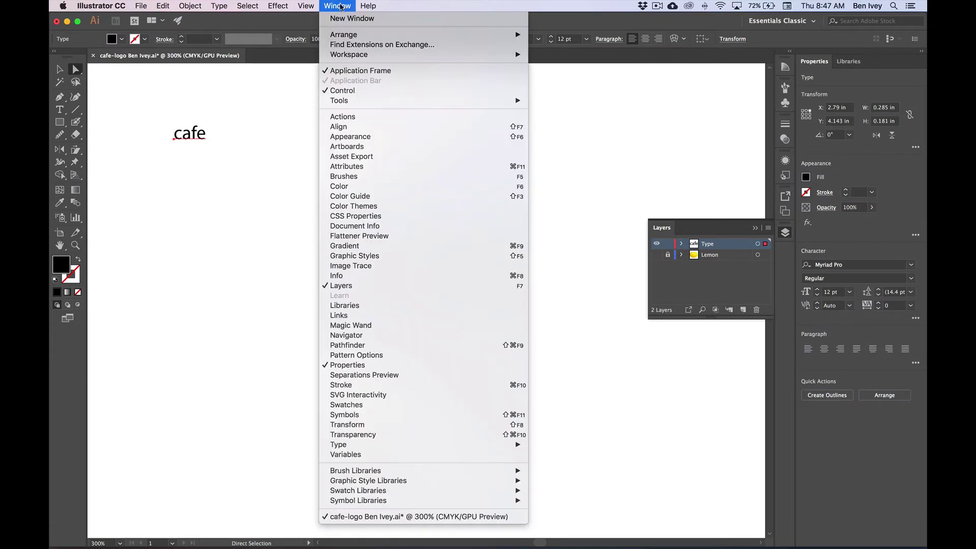
pyautogui.moveTo(441, 447)
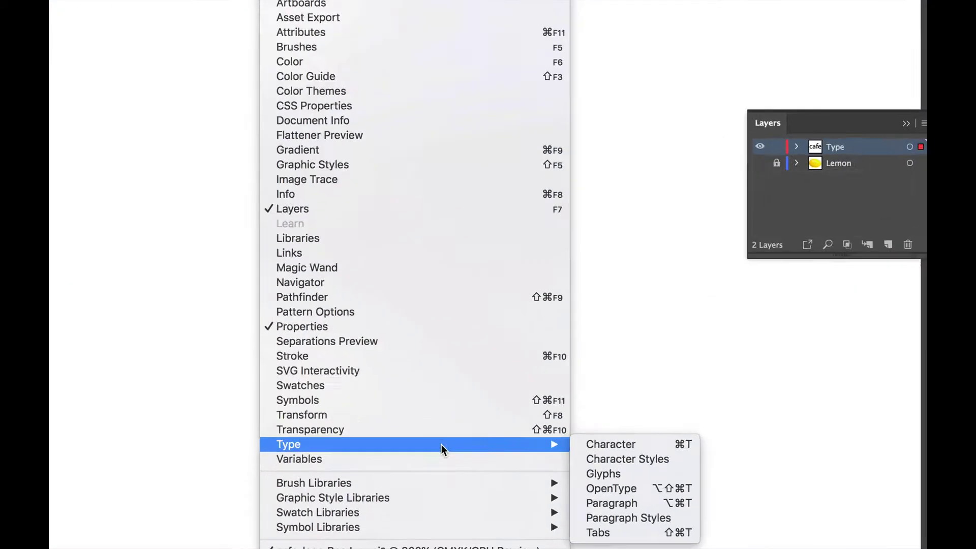
pyautogui.click(621, 444)
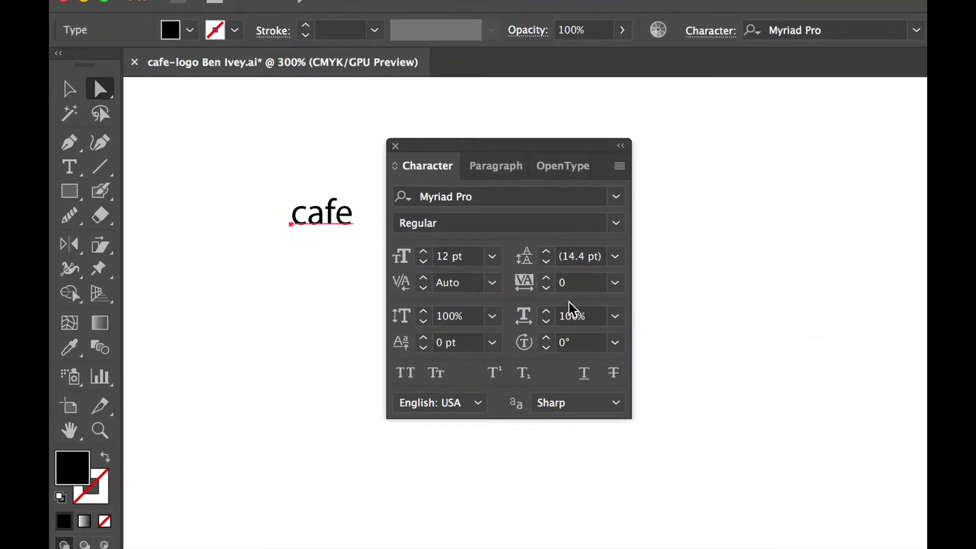
pyautogui.moveTo(481, 148); pyautogui.dragTo(588, 143)
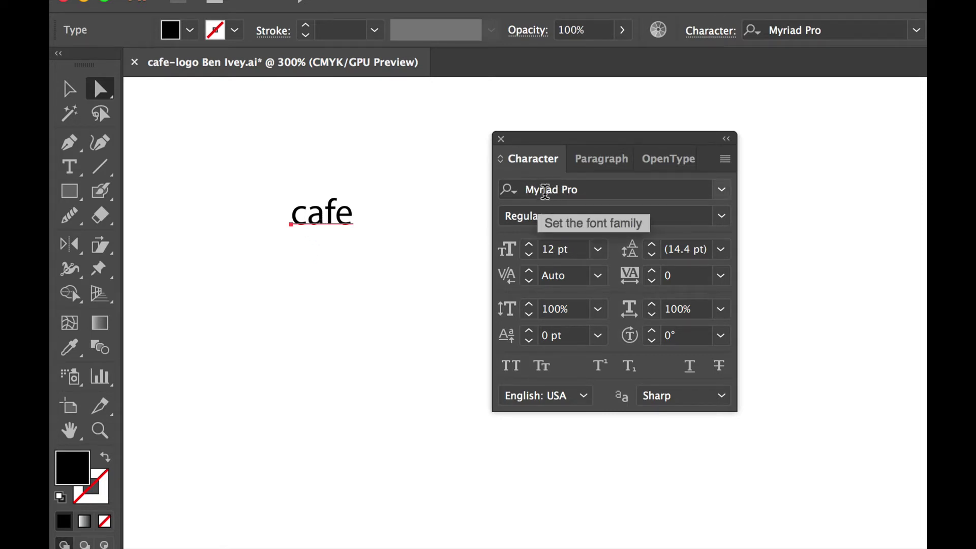
# Search the fonts for "atc" and set the "cafe" text to ATC Garnet Medium.
pyautogui.click(722, 190)
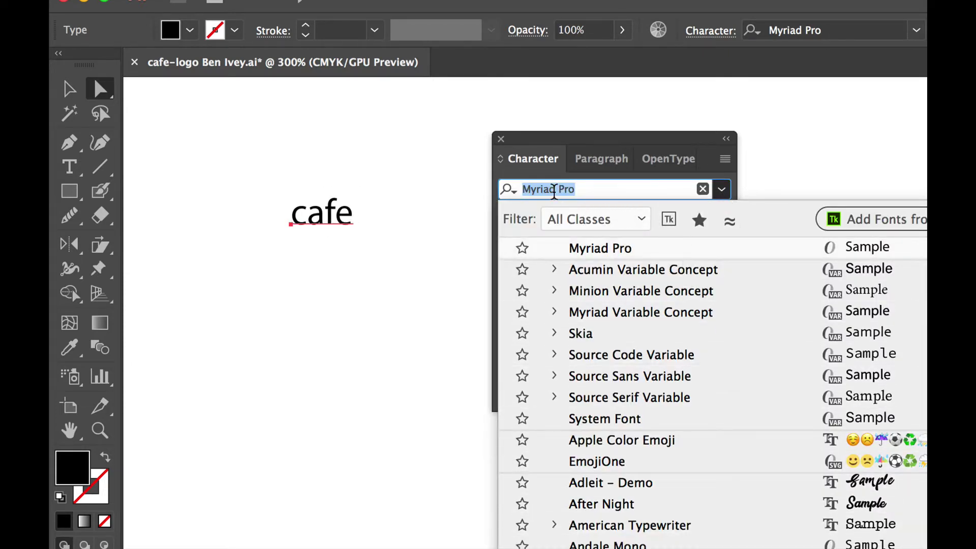
pyautogui.click(554, 190)
pyautogui.tripleClick(556, 191)
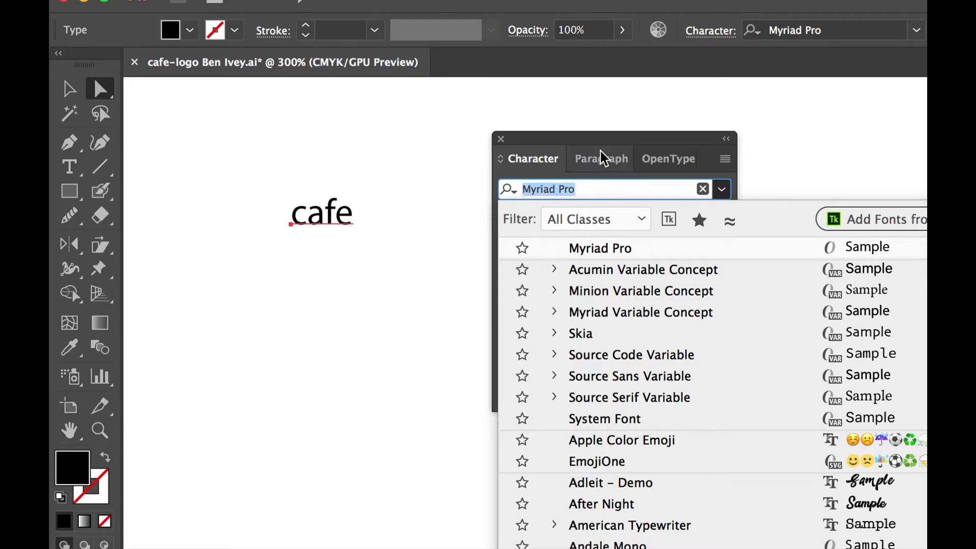
pyautogui.write('atc')
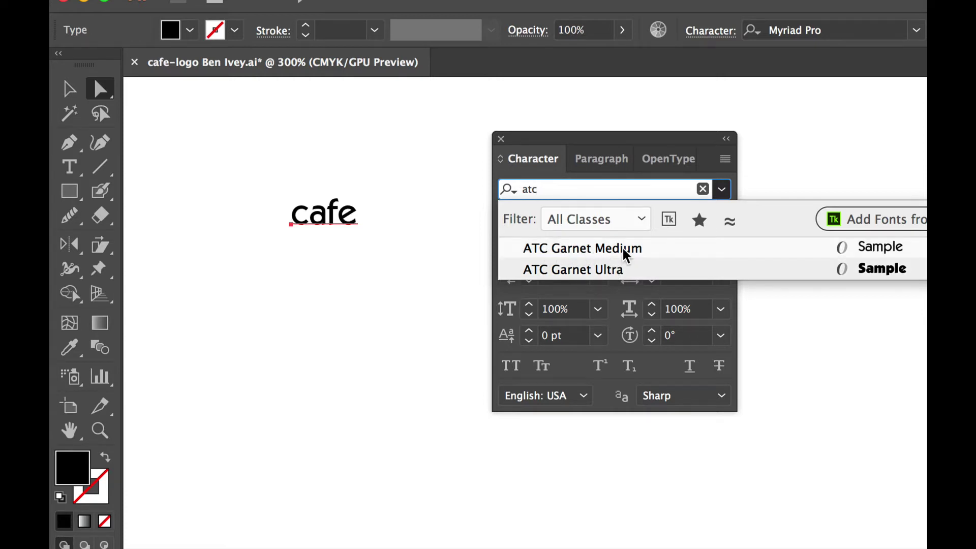
pyautogui.click(627, 249)
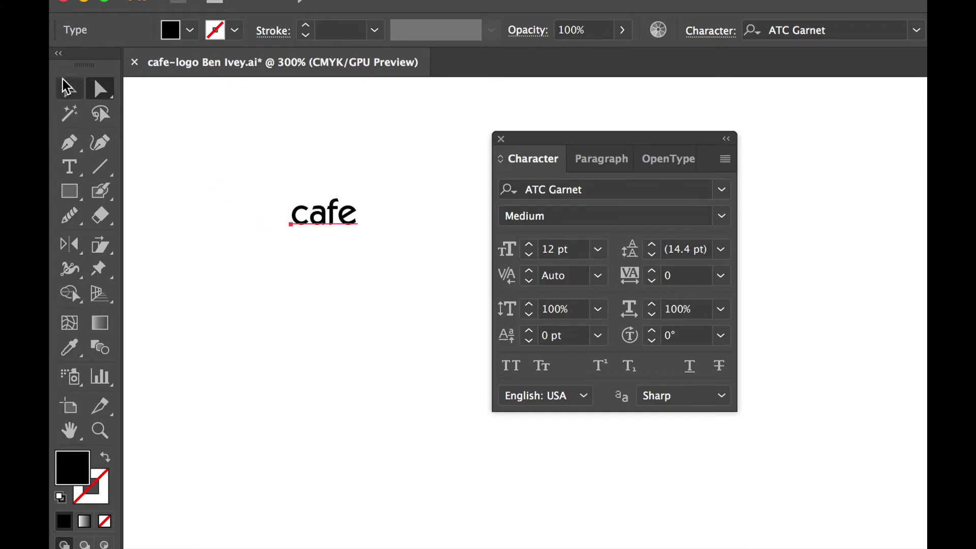
# Scale up the "cafe" text freehand by its bounding box to about 33 pt, keeping the Character panel clear of it.
pyautogui.click(68, 91)
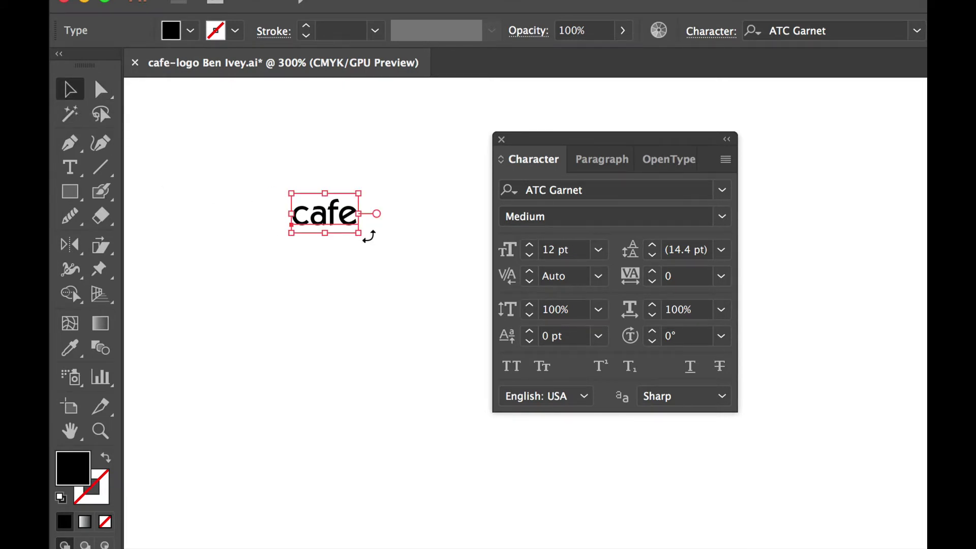
pyautogui.moveTo(358, 232); pyautogui.dragTo(429, 278)
pyautogui.moveTo(536, 138); pyautogui.dragTo(645, 133)
pyautogui.moveTo(429, 278); pyautogui.dragTo(466, 305)
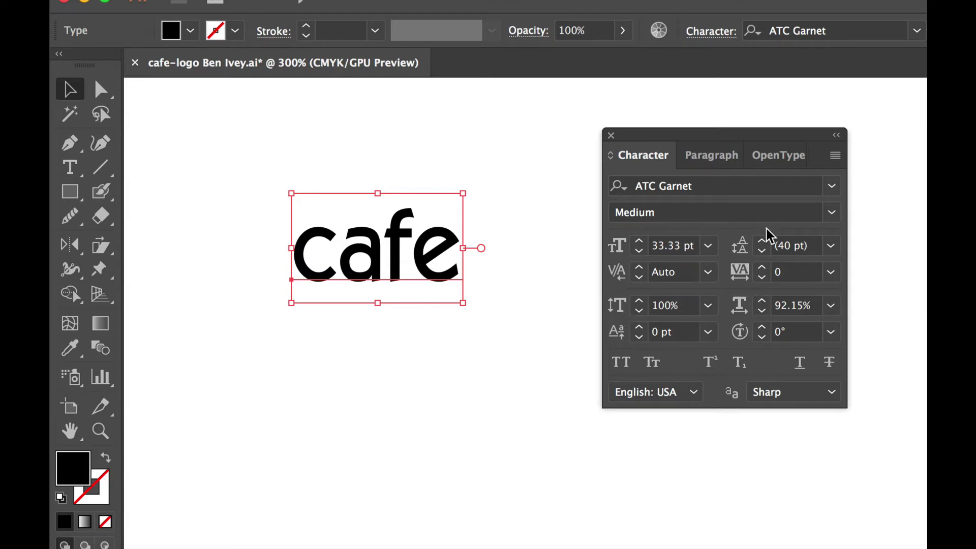
pyautogui.moveTo(791, 137); pyautogui.dragTo(661, 140)
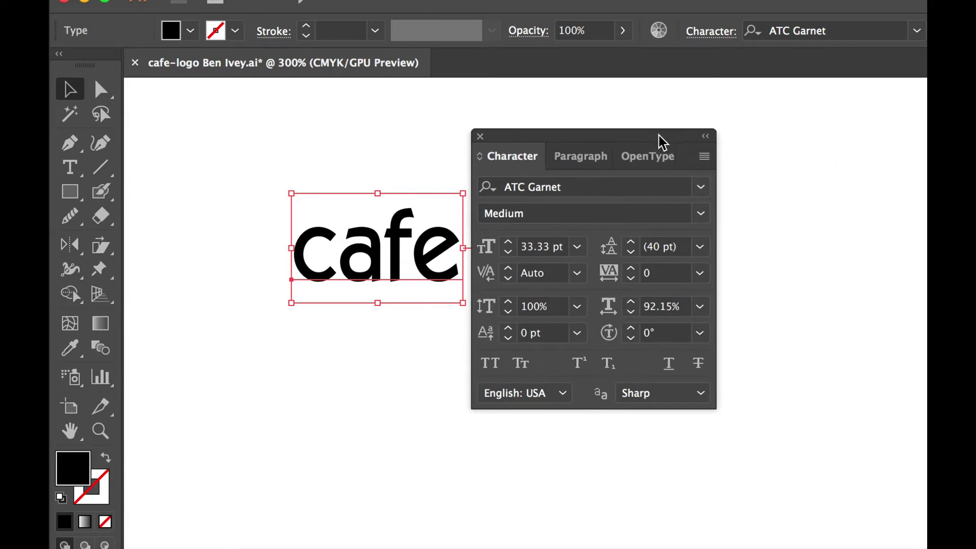
pyautogui.click(704, 156)
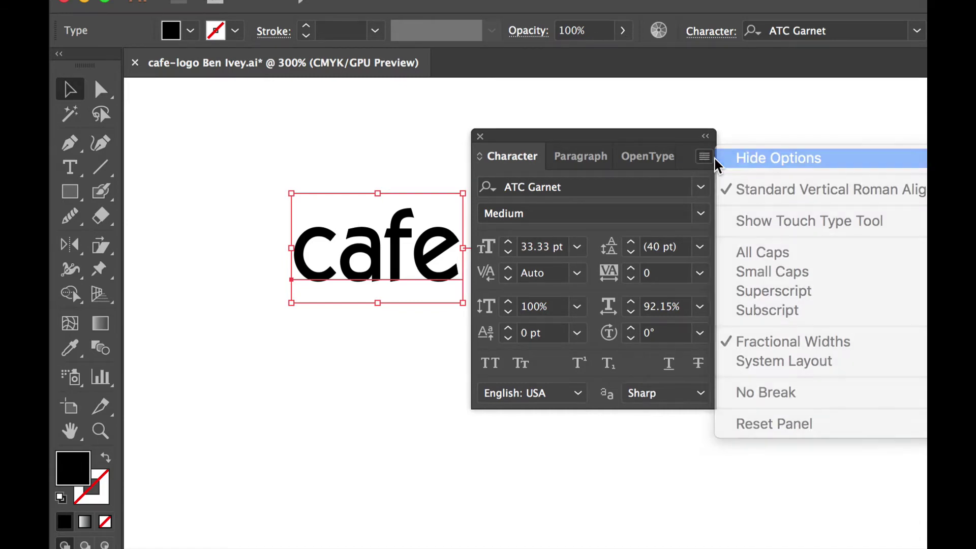
pyautogui.click(718, 159)
pyautogui.click(704, 156)
pyautogui.click(741, 160)
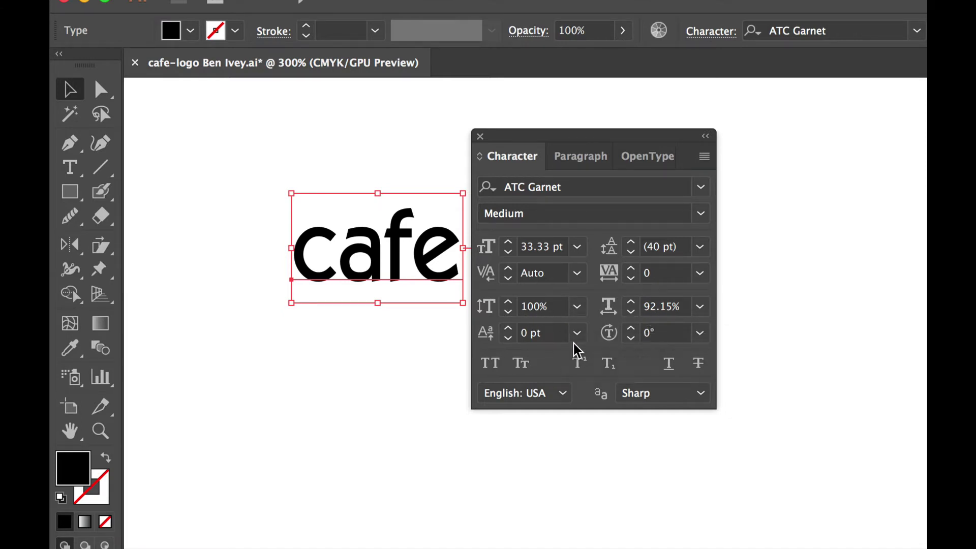
# Set the horizontal scale of the "cafe" text to 100% and move the Character panel off the word.
pyautogui.click(660, 307)
pyautogui.write('00')
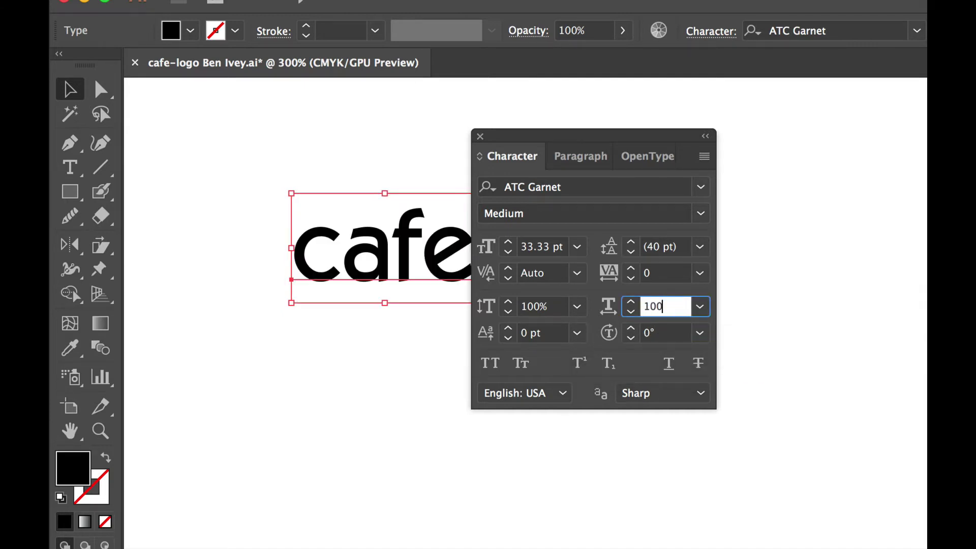
pyautogui.press('Return')
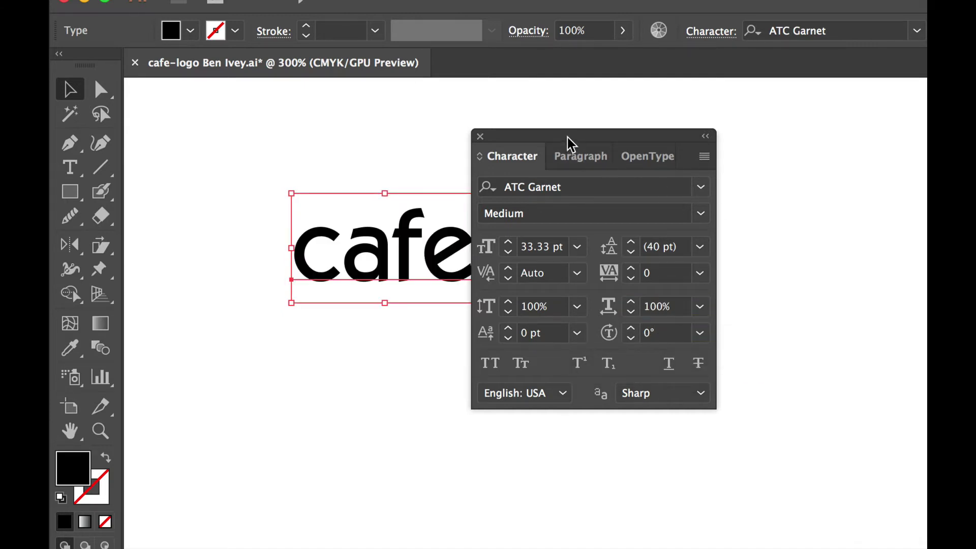
pyautogui.moveTo(574, 142); pyautogui.dragTo(661, 138)
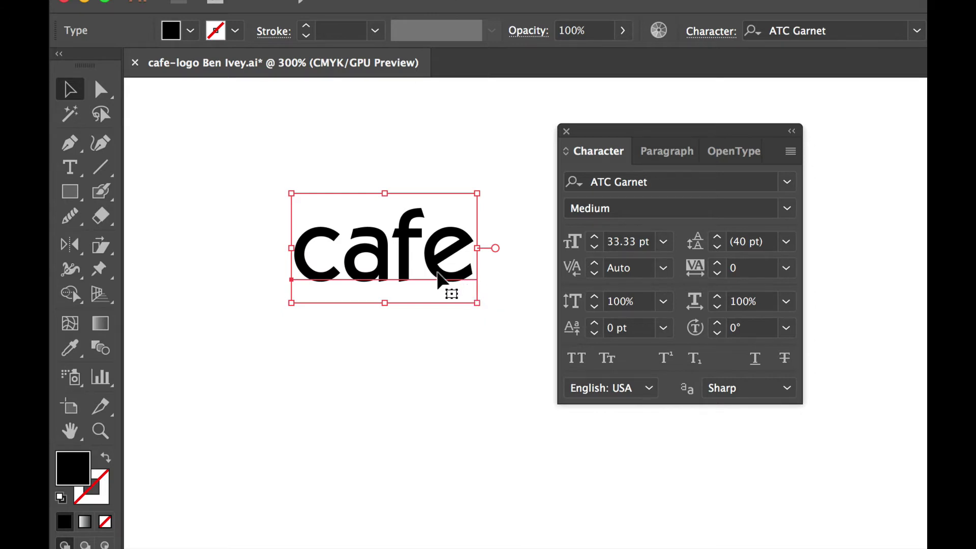
# Set the font size of the "cafe" text to 72 pt and move the Character panel clear of the enlarged word.
pyautogui.click(623, 243)
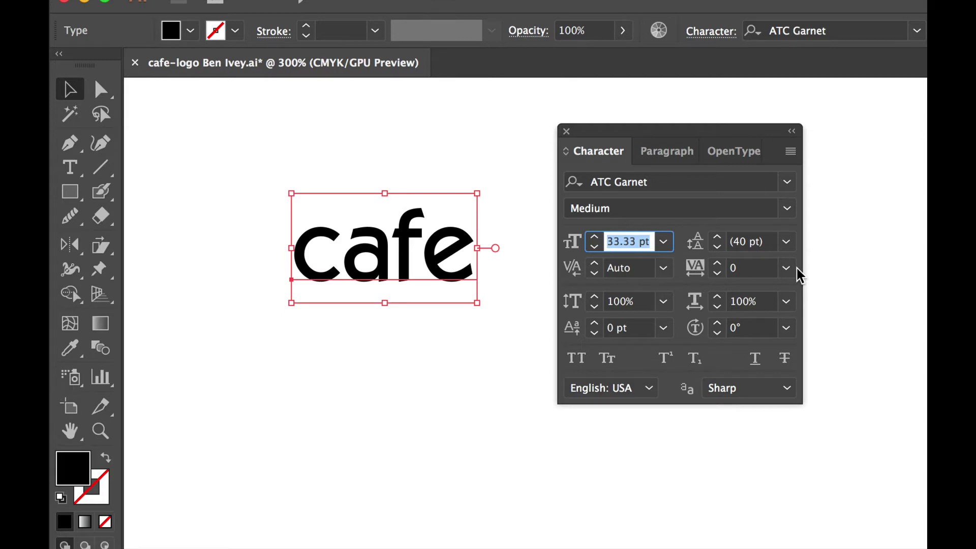
pyautogui.write('72')
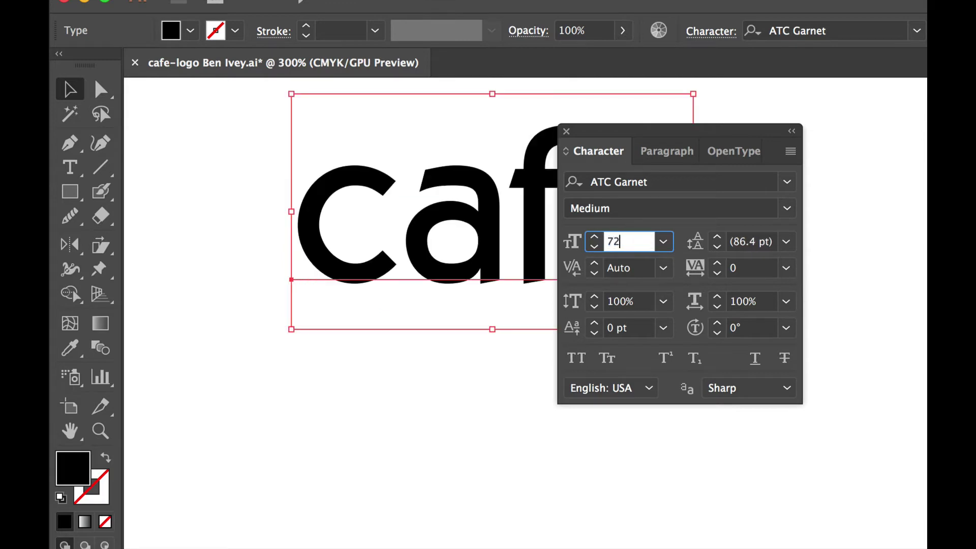
pyautogui.press('Return')
pyautogui.moveTo(651, 136); pyautogui.dragTo(806, 114)
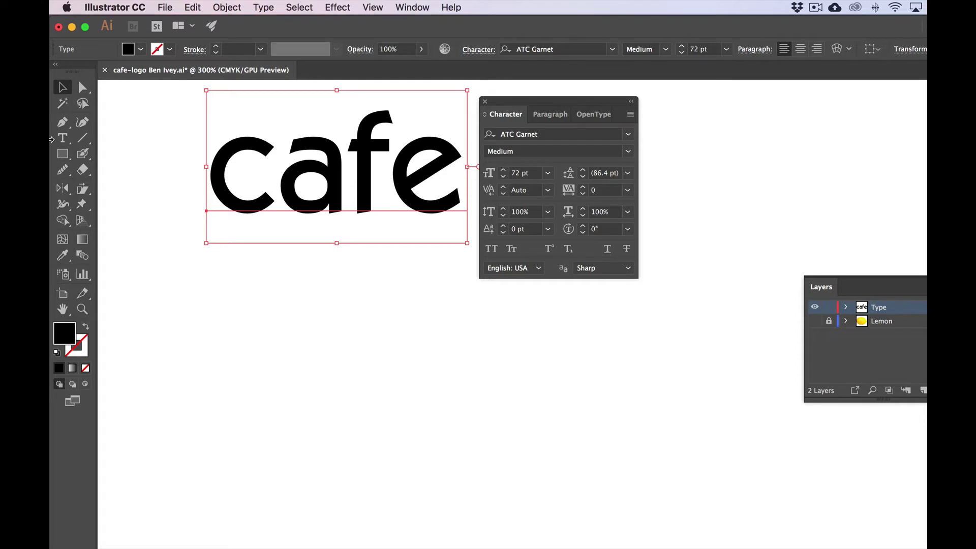
# Set the tracking of the whole word "cafe" to -10.
pyautogui.click(60, 142)
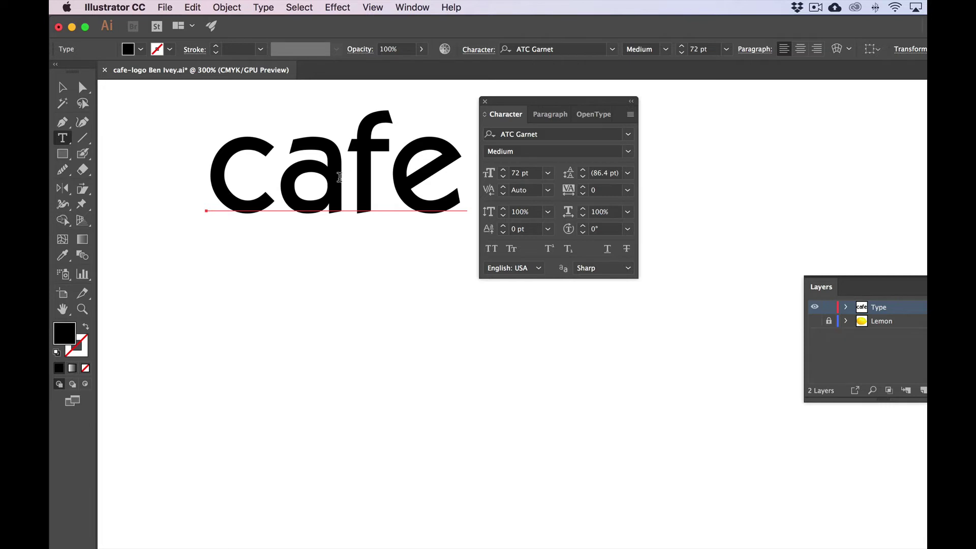
pyautogui.doubleClick(339, 177)
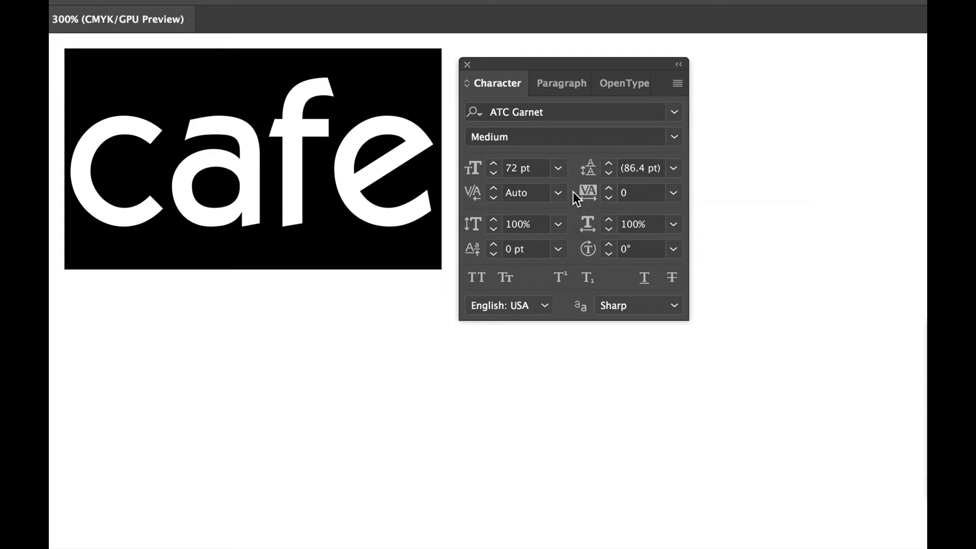
pyautogui.click(636, 199)
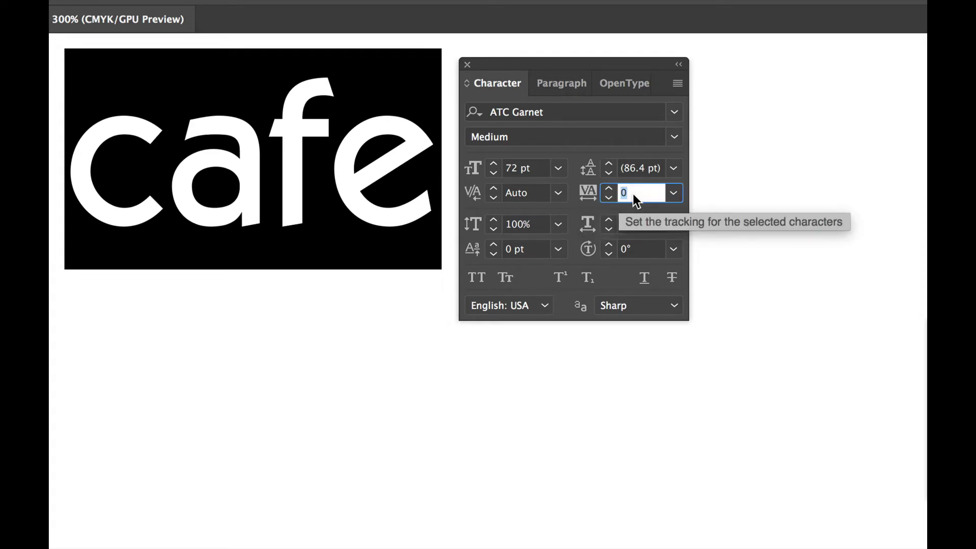
pyautogui.write('-10')
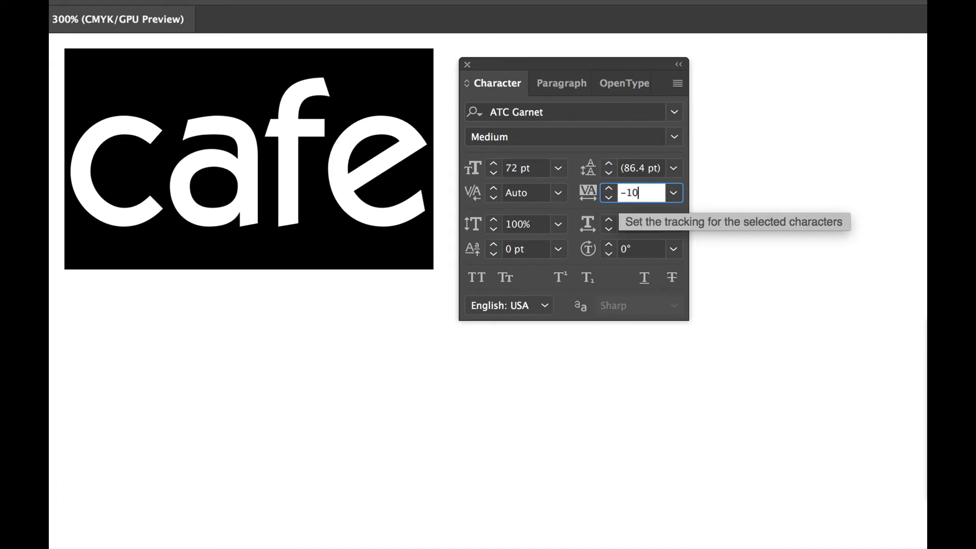
pyautogui.press('Return')
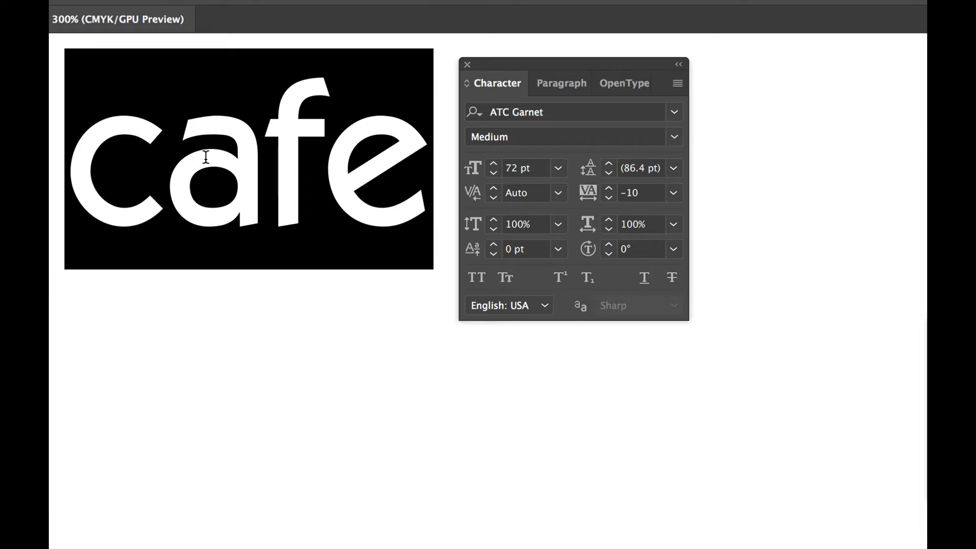
# Set the kerning between the "c" and "a" of "cafe" to -20 and save the document.
pyautogui.click(167, 159)
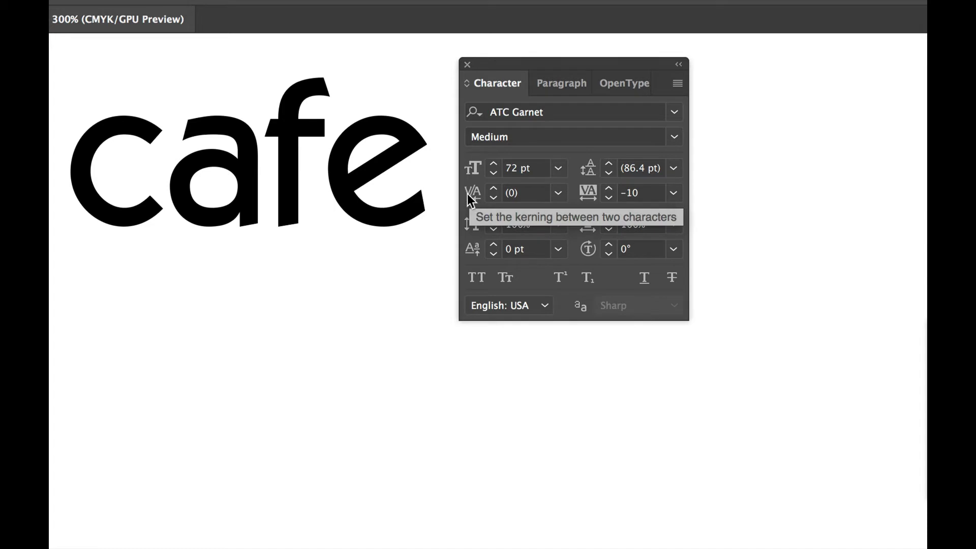
pyautogui.click(529, 198)
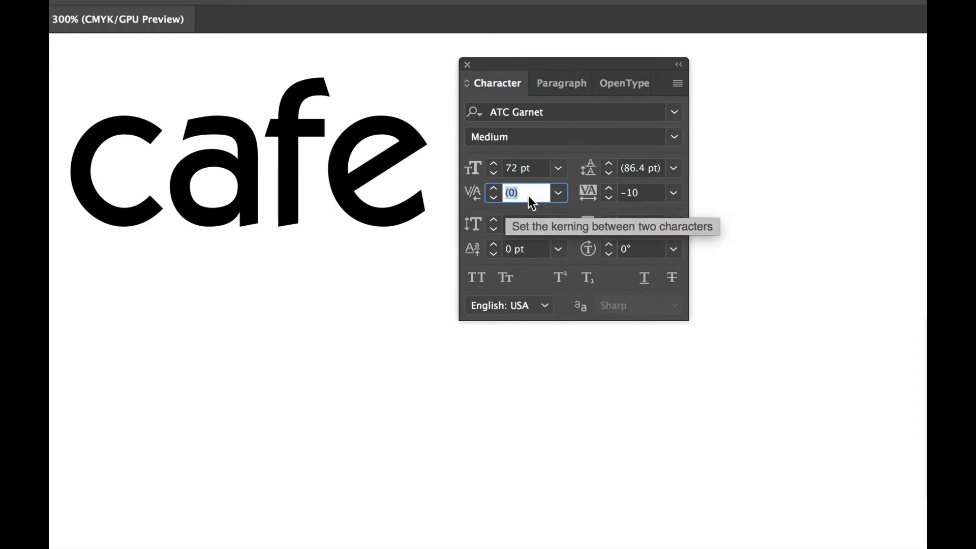
pyautogui.write('-20')
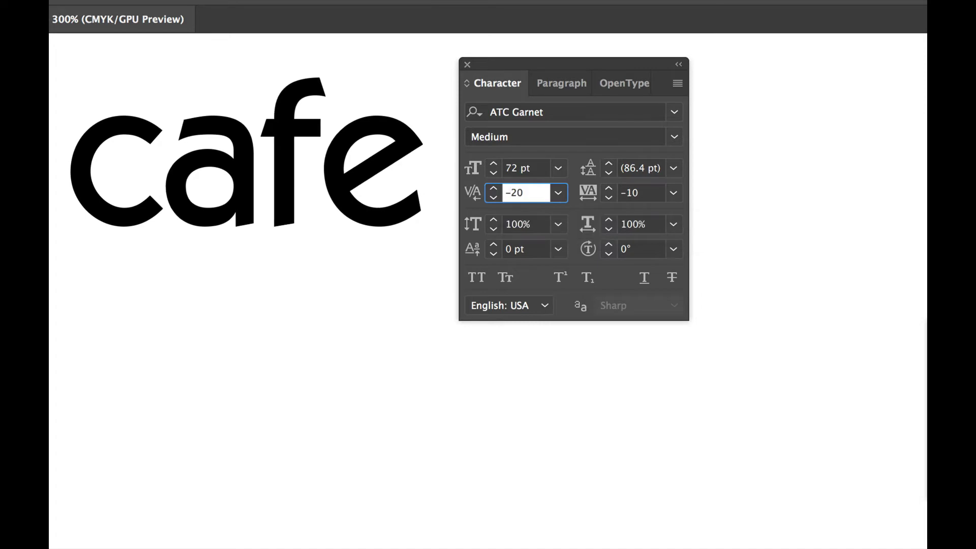
pyautogui.press('Return')
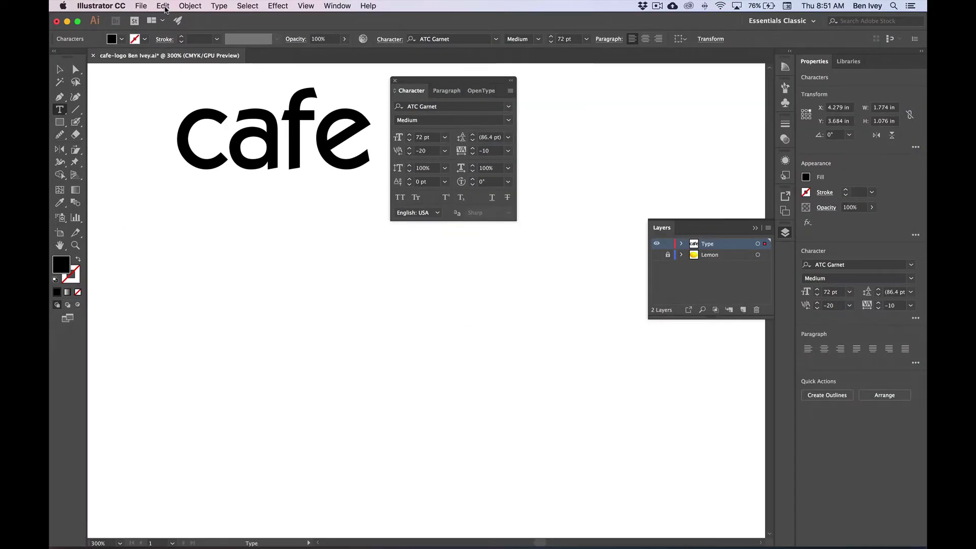
pyautogui.click(147, 6)
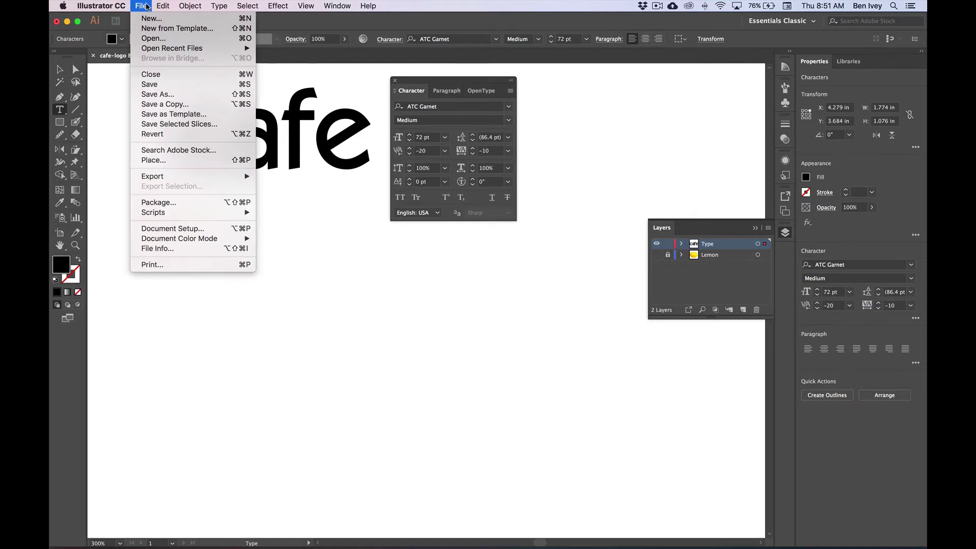
pyautogui.click(163, 84)
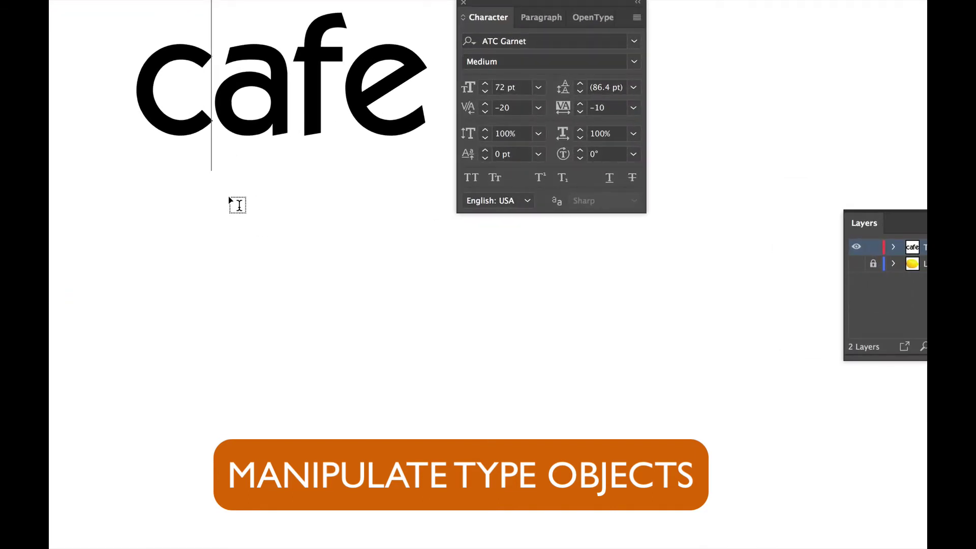
# Add a separate point-type word "Limon" below "cafe", moving the Character panel clear of the text.
pyautogui.click(233, 252)
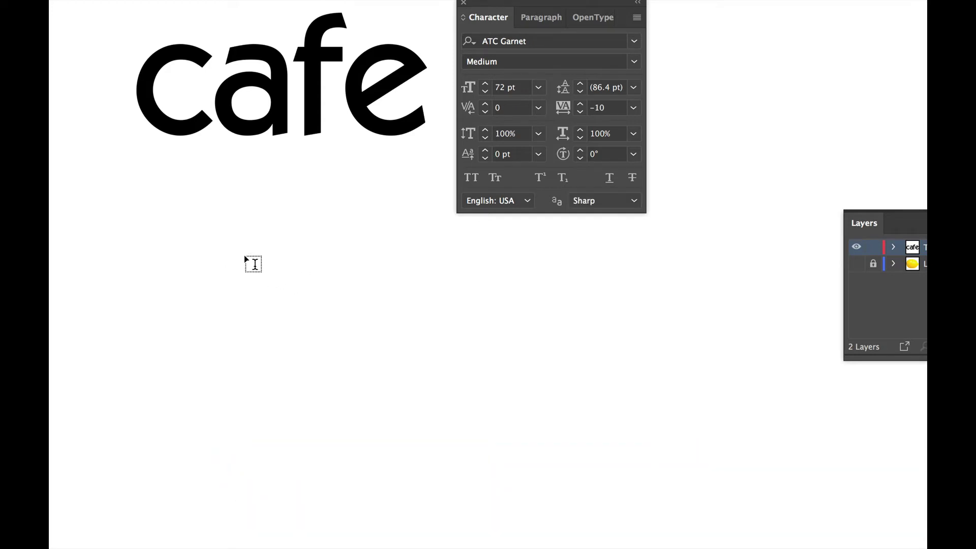
pyautogui.click(254, 264)
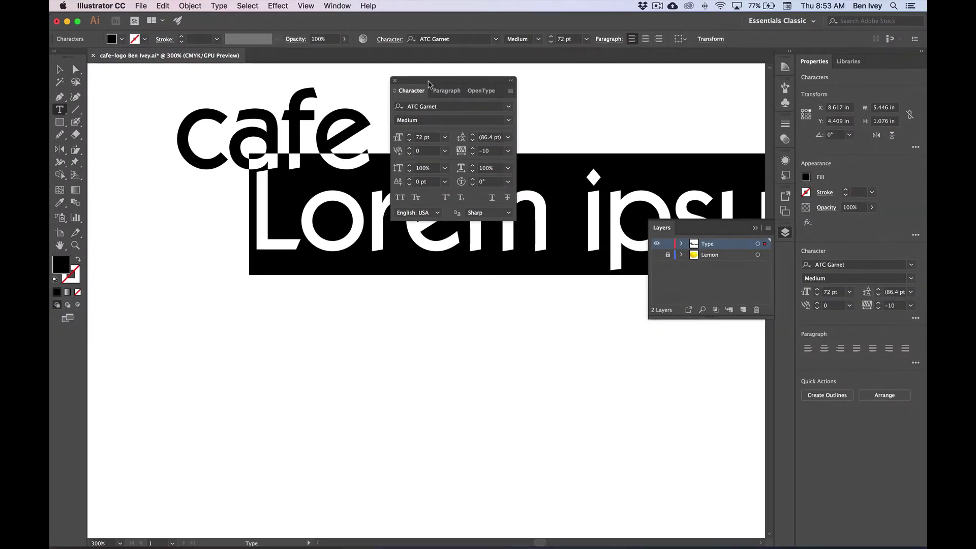
pyautogui.moveTo(514, 2); pyautogui.dragTo(501, 102)
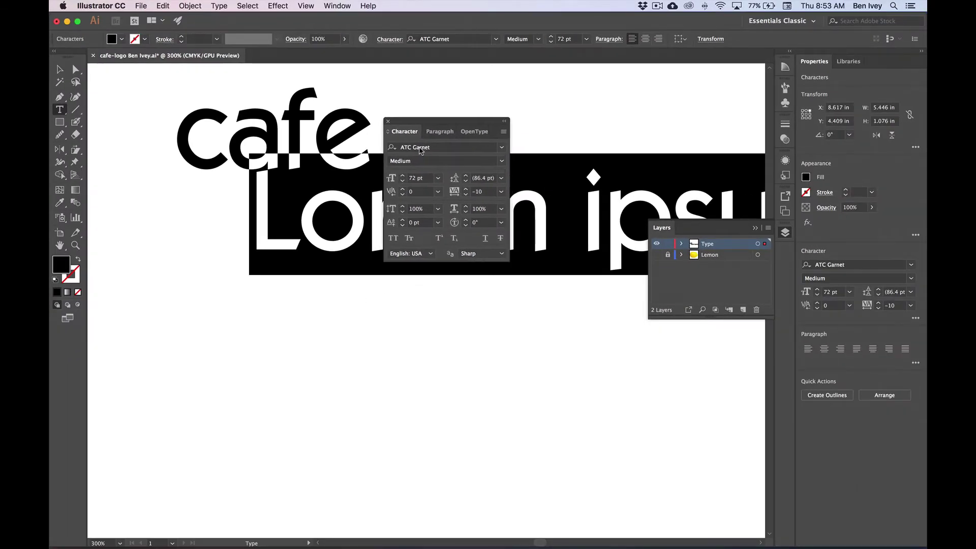
pyautogui.moveTo(436, 122); pyautogui.dragTo(704, 328)
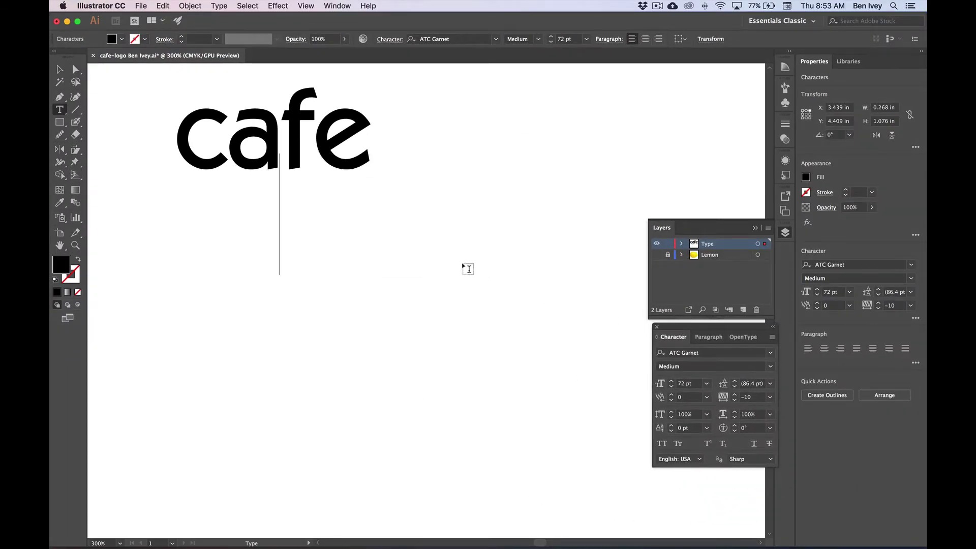
pyautogui.press('super+z')
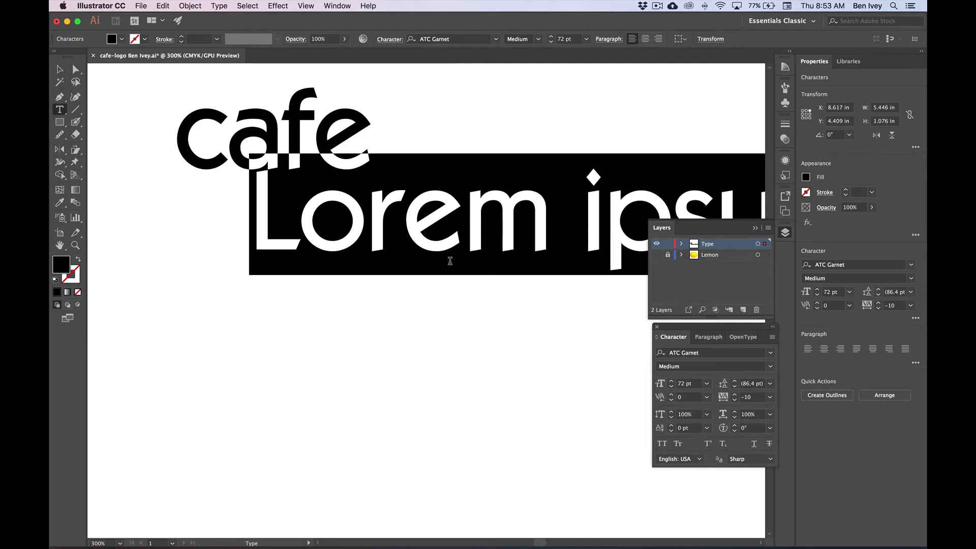
pyautogui.write('Limon')
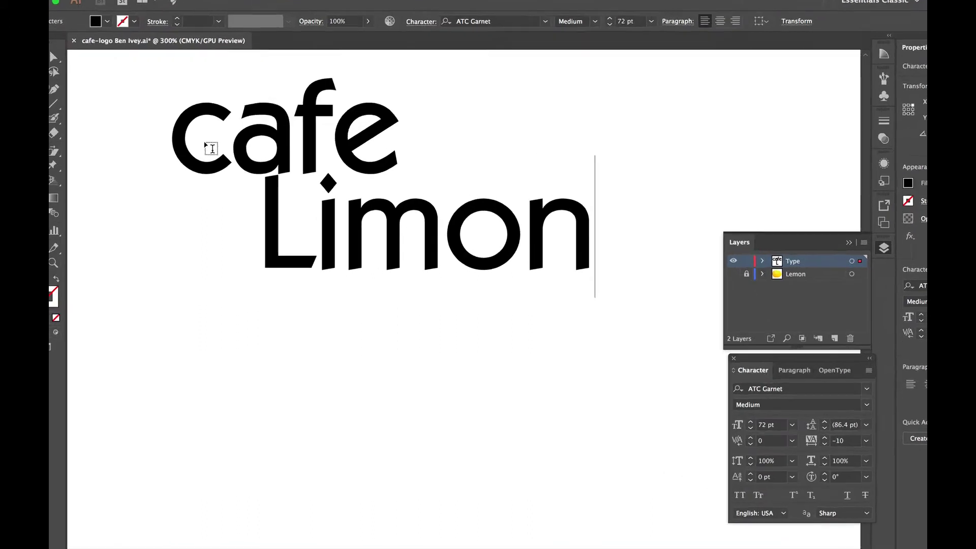
pyautogui.press('Escape')
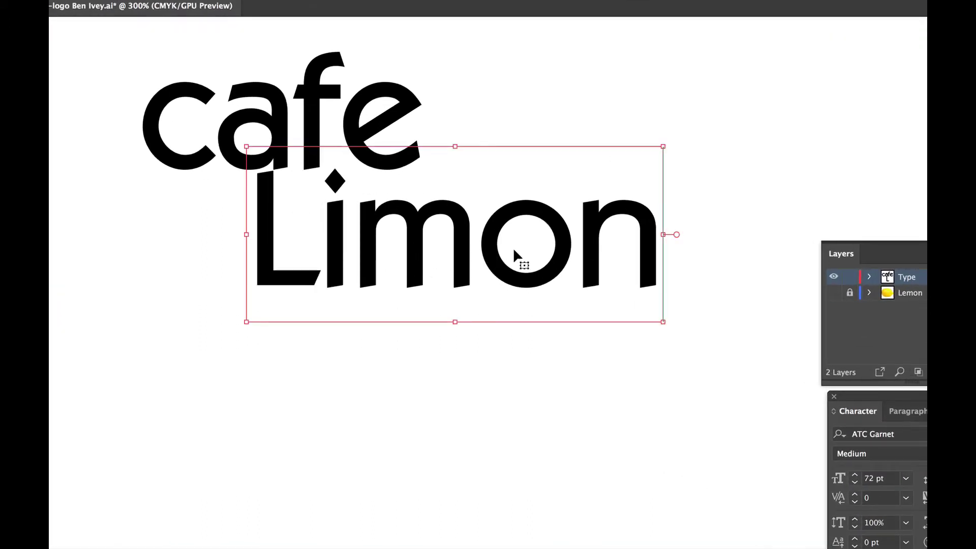
# Move the "Limon" text up and to the left so its "L" and "i" overlap the bottom of "cafe", and save the document.
pyautogui.moveTo(529, 244); pyautogui.dragTo(510, 217)
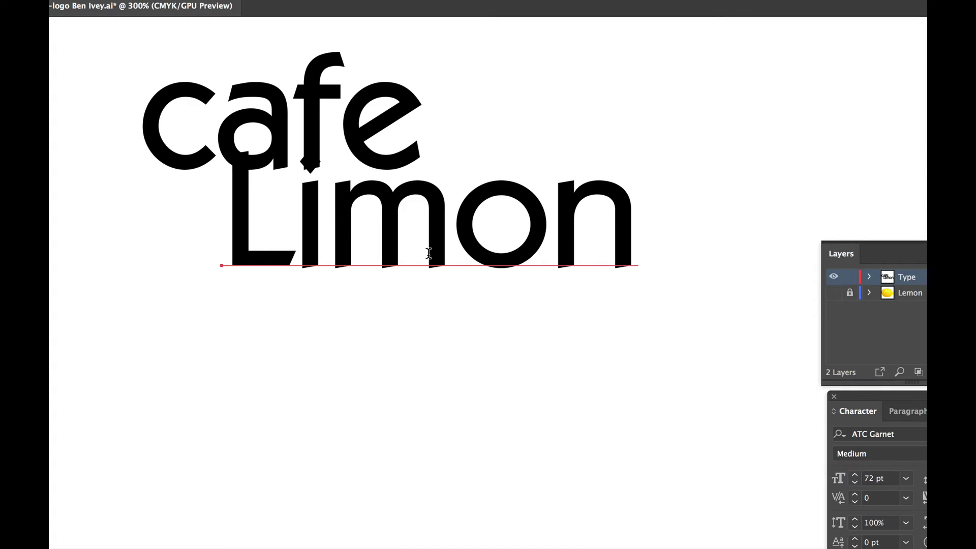
pyautogui.press('v')
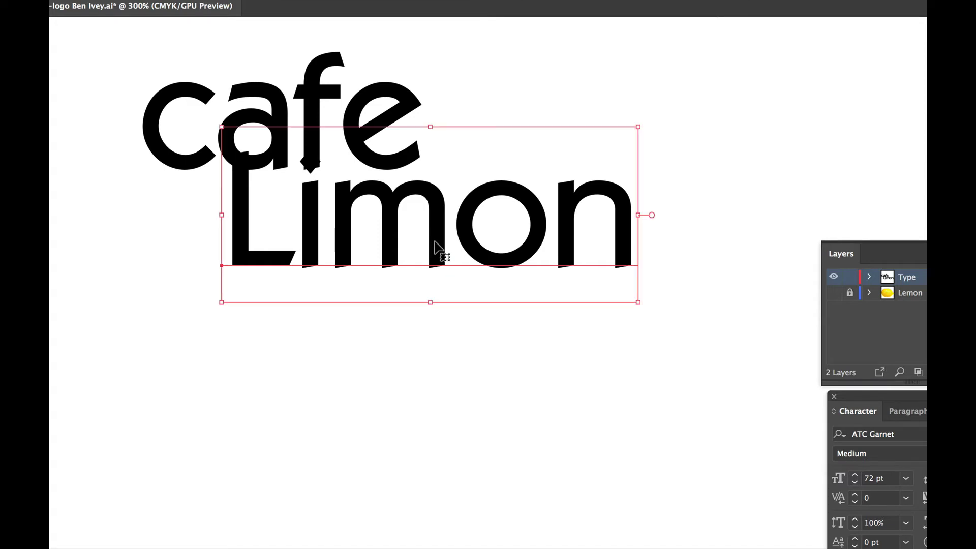
pyautogui.moveTo(435, 242); pyautogui.dragTo(435, 231)
pyautogui.press('t')
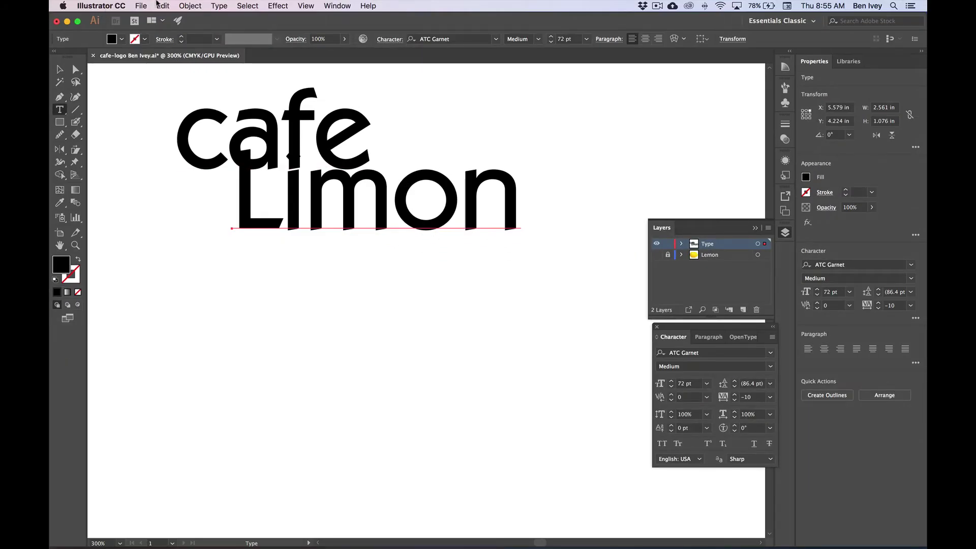
pyautogui.click(141, 6)
pyautogui.click(173, 85)
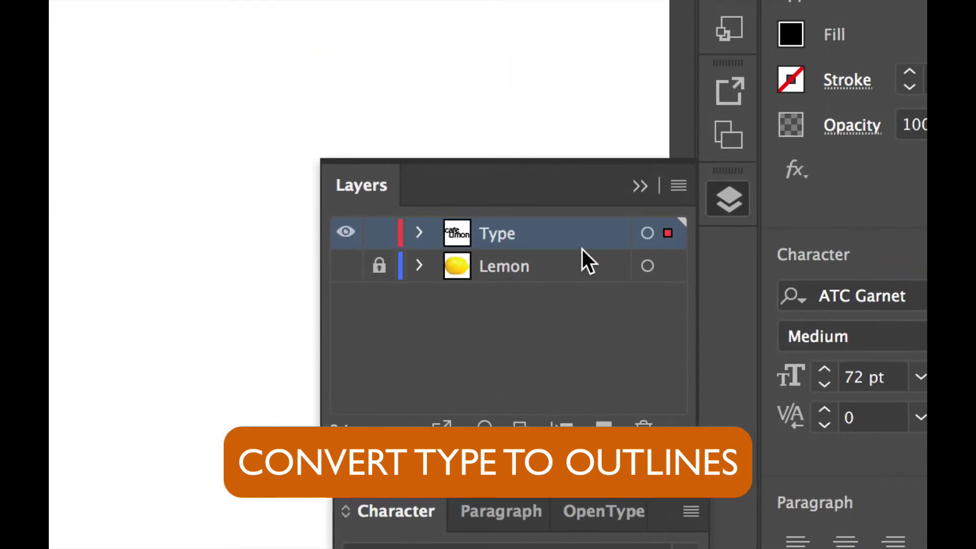
# Expand the Type layer, convert both the "cafe" and "Limon" text objects to outlines, and check the letters' anchor points.
pyautogui.click(420, 230)
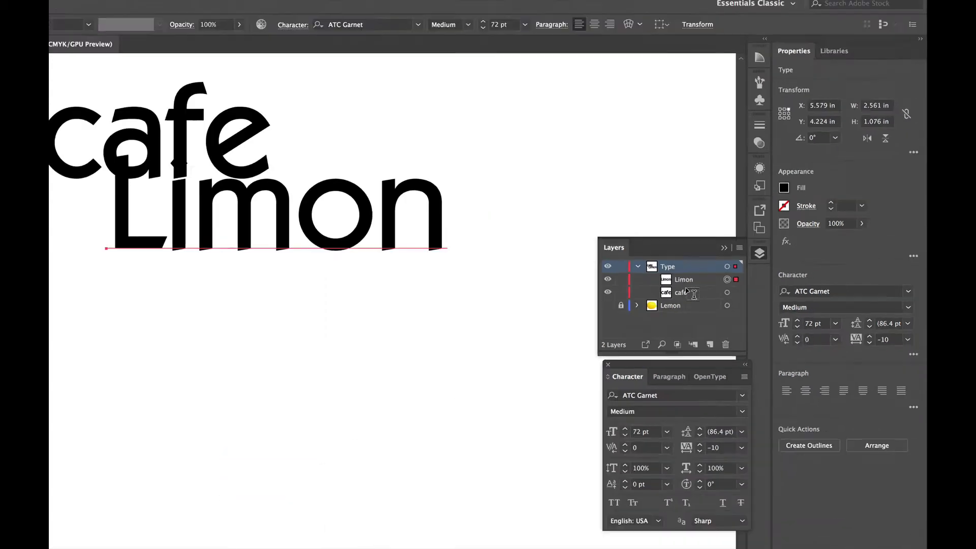
pyautogui.click(59, 69)
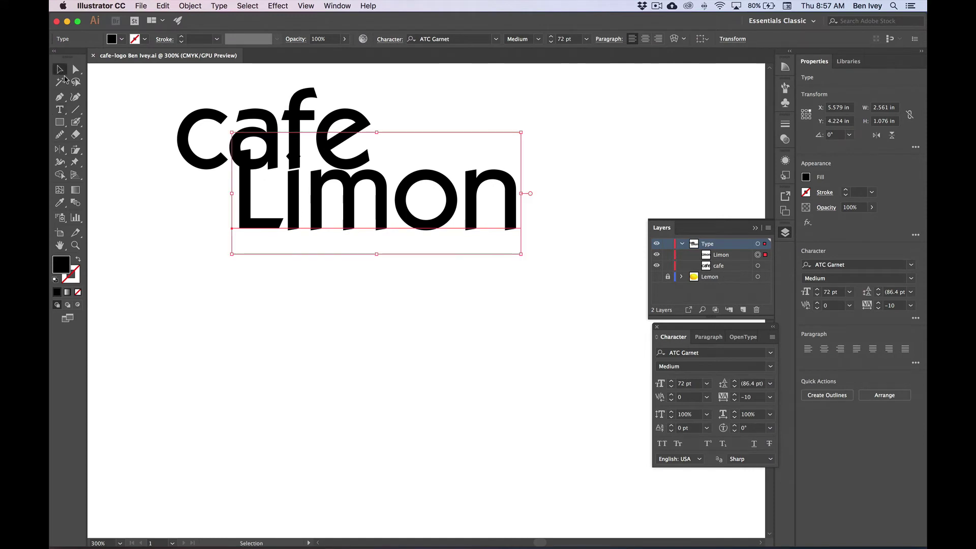
pyautogui.moveTo(154, 98); pyautogui.dragTo(238, 219)
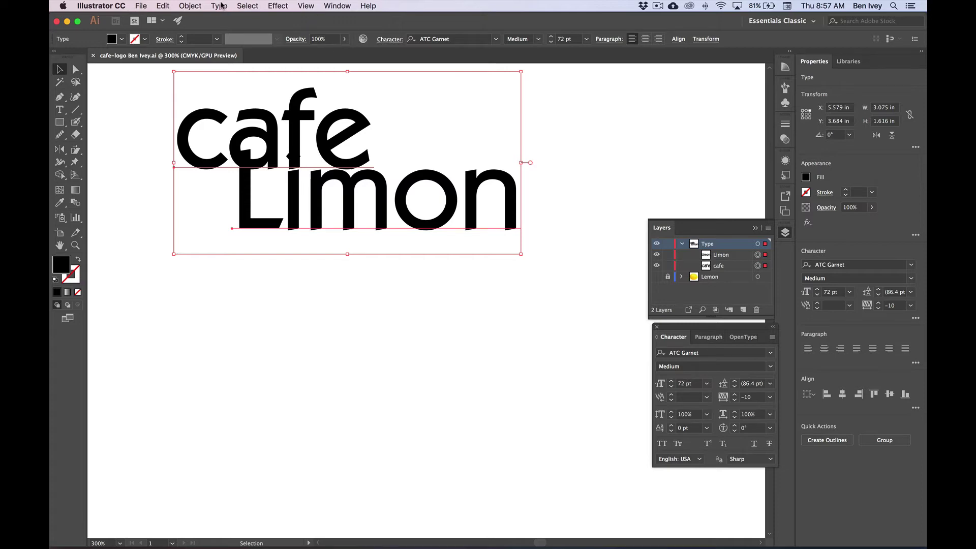
pyautogui.click(220, 6)
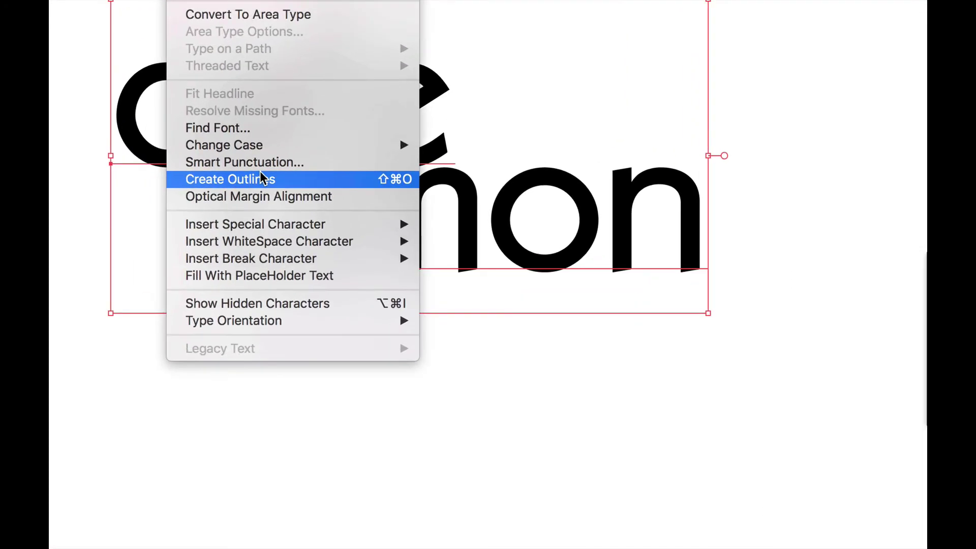
pyautogui.click(250, 179)
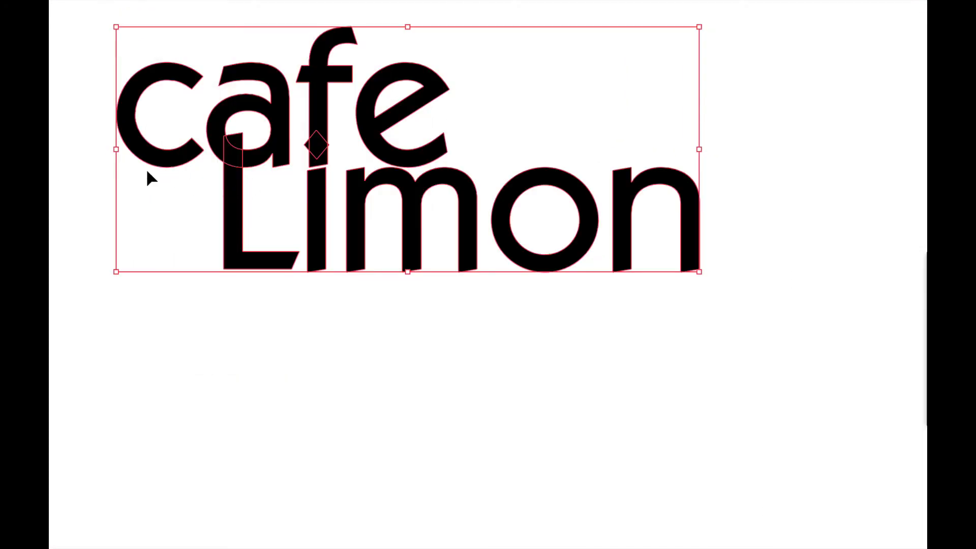
pyautogui.press('a')
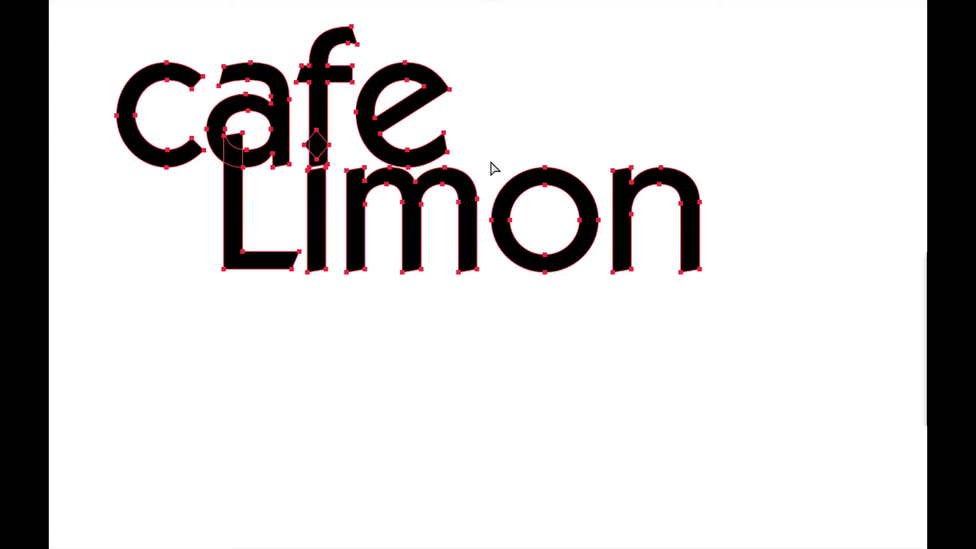
pyautogui.press('v')
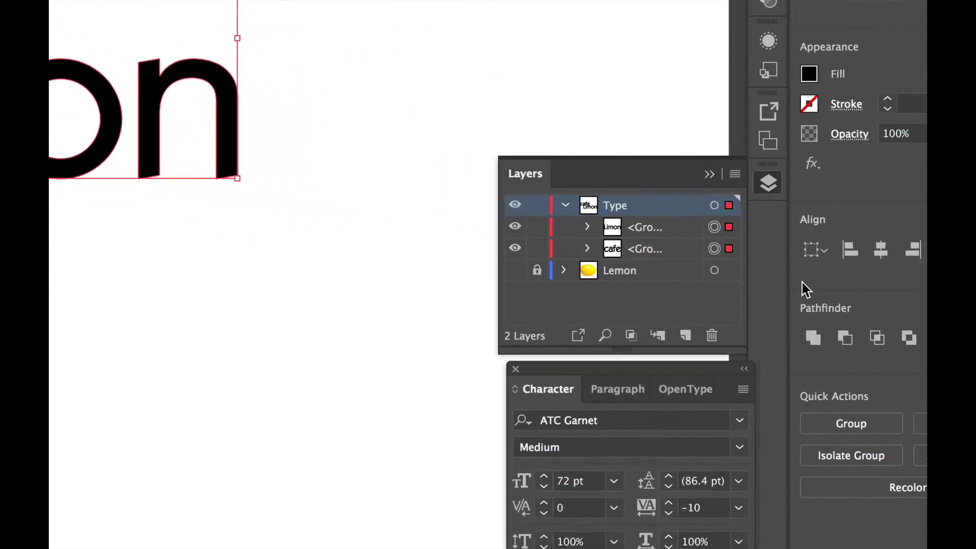
# Expand the "cafe" and "Limon" groups in the Type layer and lengthen the Layers panel to list their letters.
pyautogui.click(690, 239)
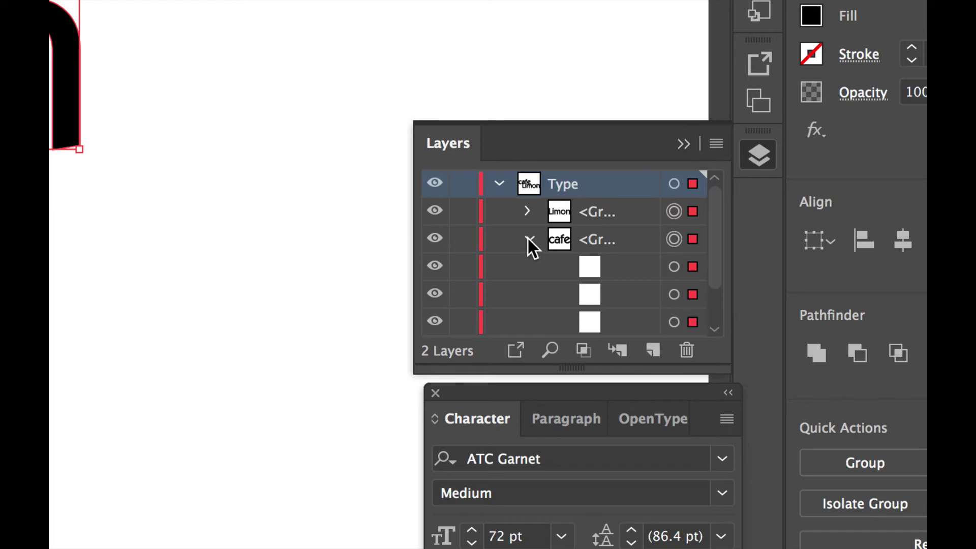
pyautogui.click(529, 211)
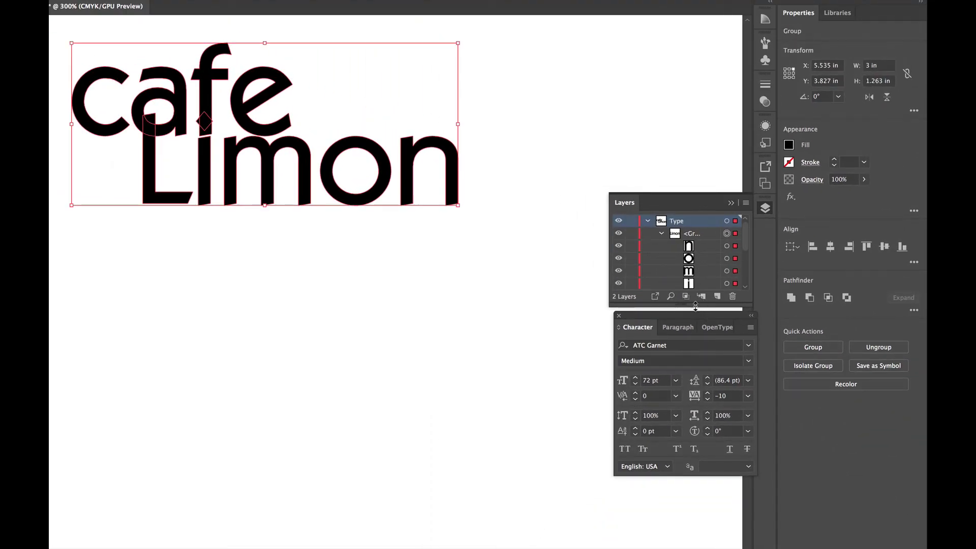
pyautogui.moveTo(695, 306); pyautogui.dragTo(695, 341)
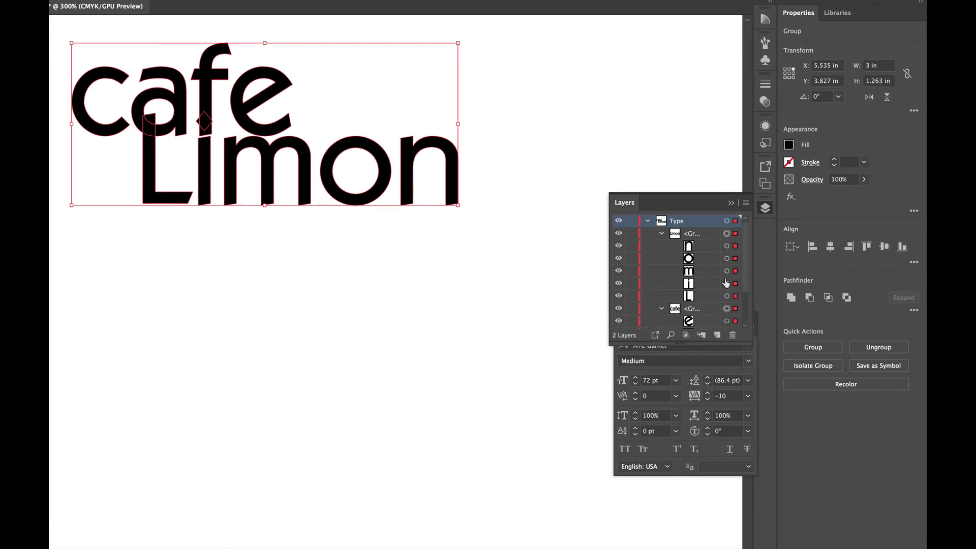
# Select only the "m" outline in the "Limon" group and nudge it left toward the "i", to X 4.334 in.
pyautogui.click(696, 272)
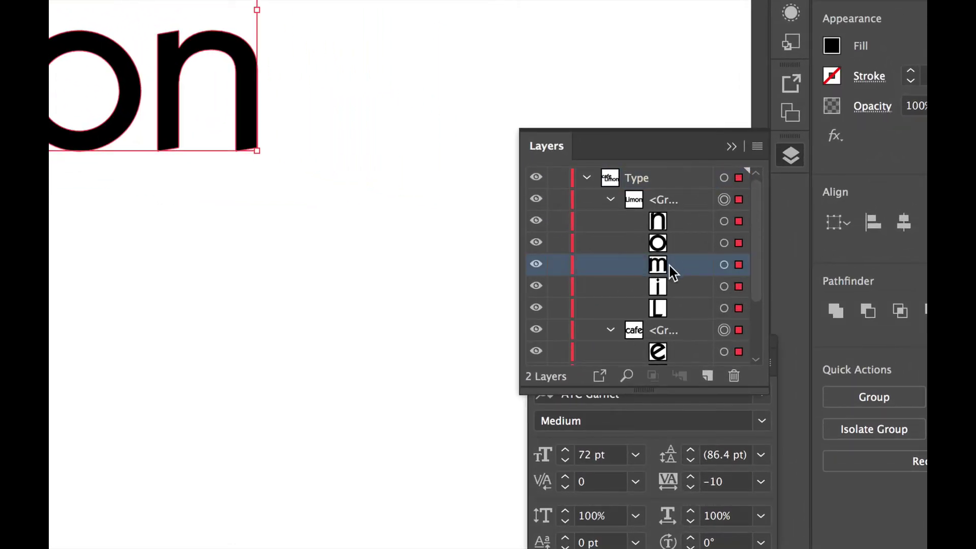
pyautogui.click(724, 264)
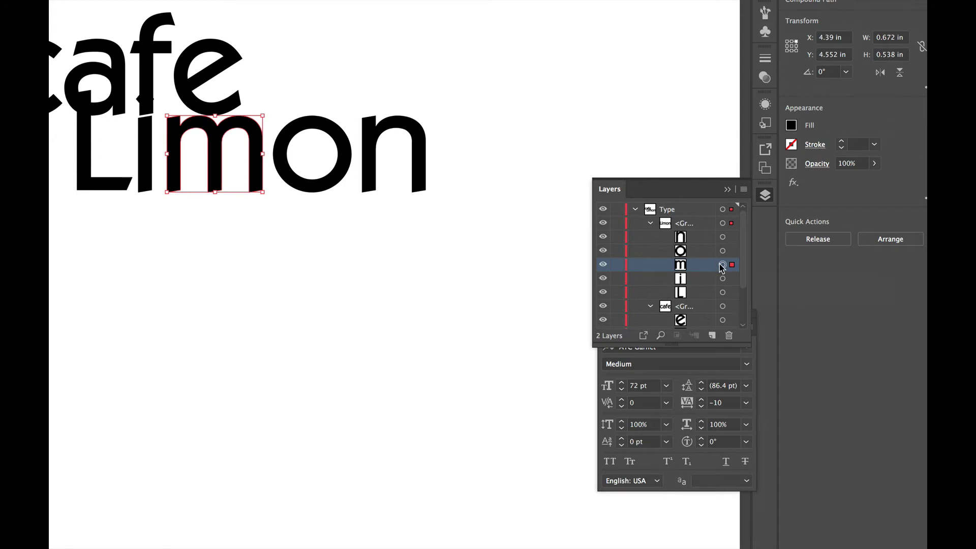
pyautogui.press('Left')
pyautogui.press('Left')
pyautogui.press('Left')
pyautogui.press('Left')
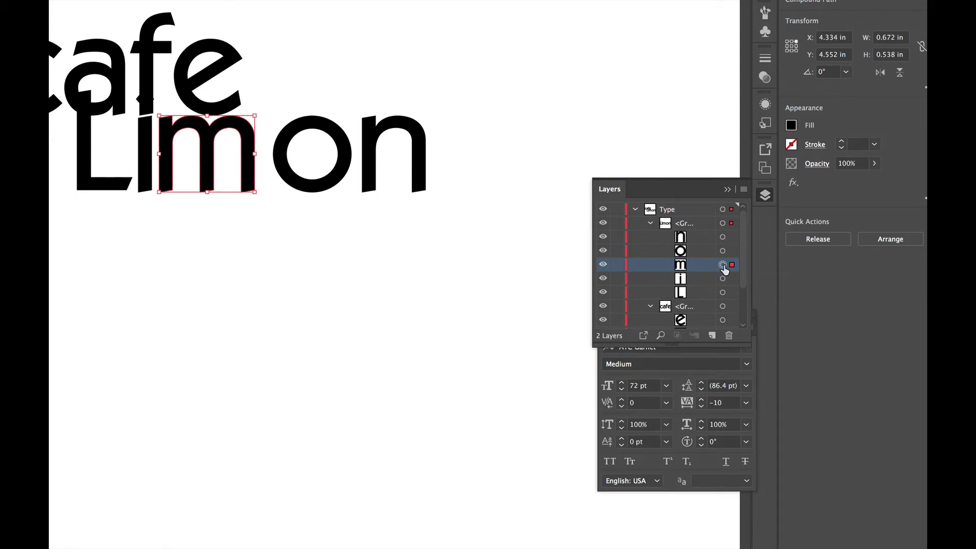
# Select only the "o" outline in the "Limon" group and nudge it left toward the "m", to X 4.916 in.
pyautogui.click(722, 251)
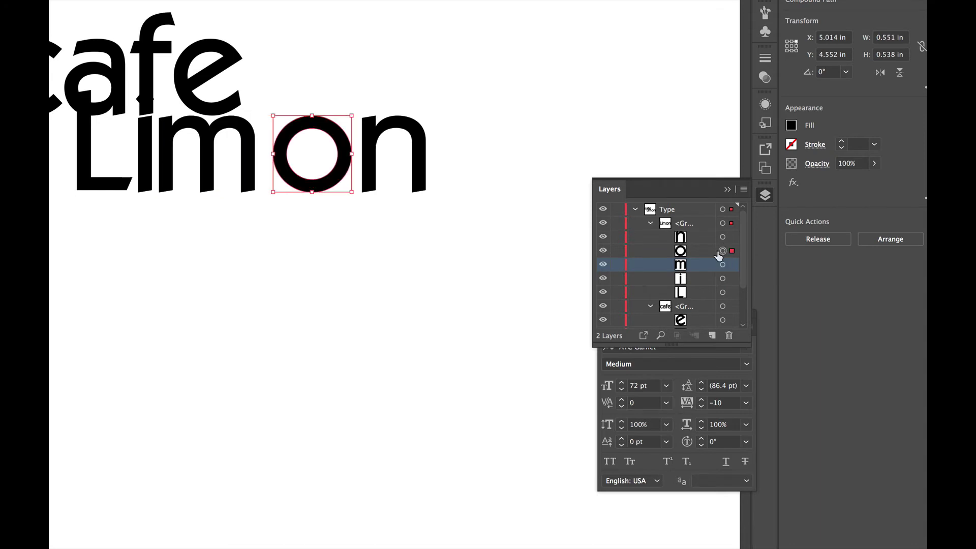
pyautogui.press('Left')
pyautogui.press('Left')
pyautogui.press('Left')
pyautogui.press('Left')
pyautogui.press('Left')
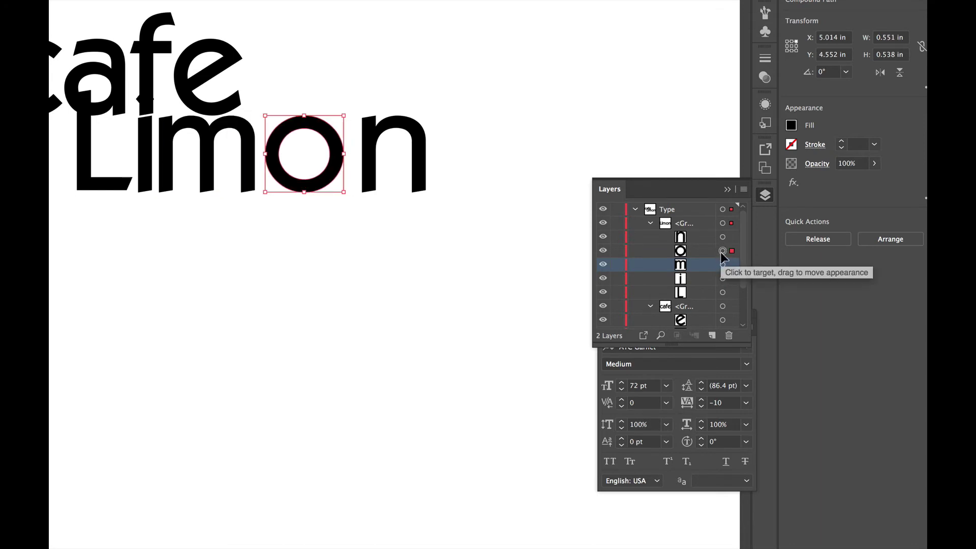
pyautogui.press('Left')
pyautogui.press('Left')
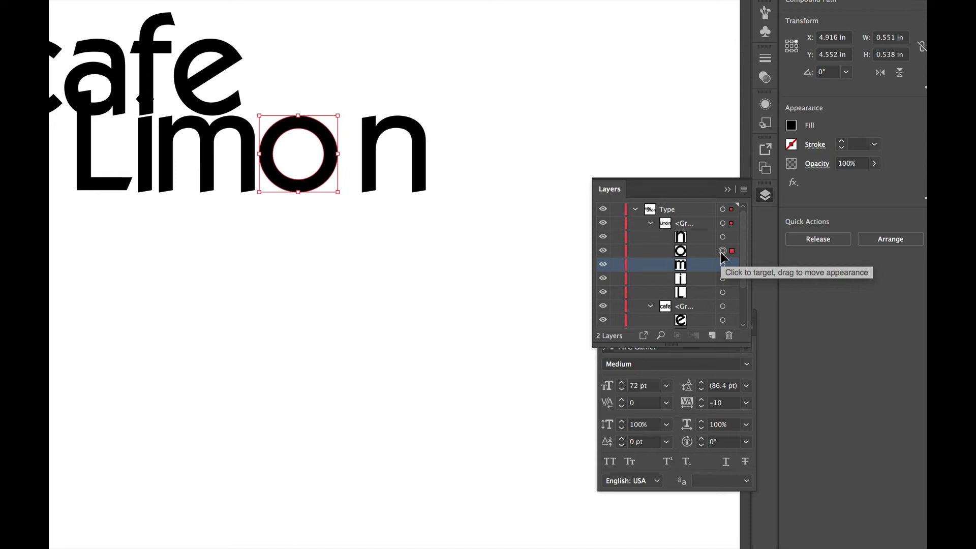
# Select only the "n" outline in the "Limon" group and nudge it left toward the "o", to X 5.396 in.
pyautogui.click(722, 237)
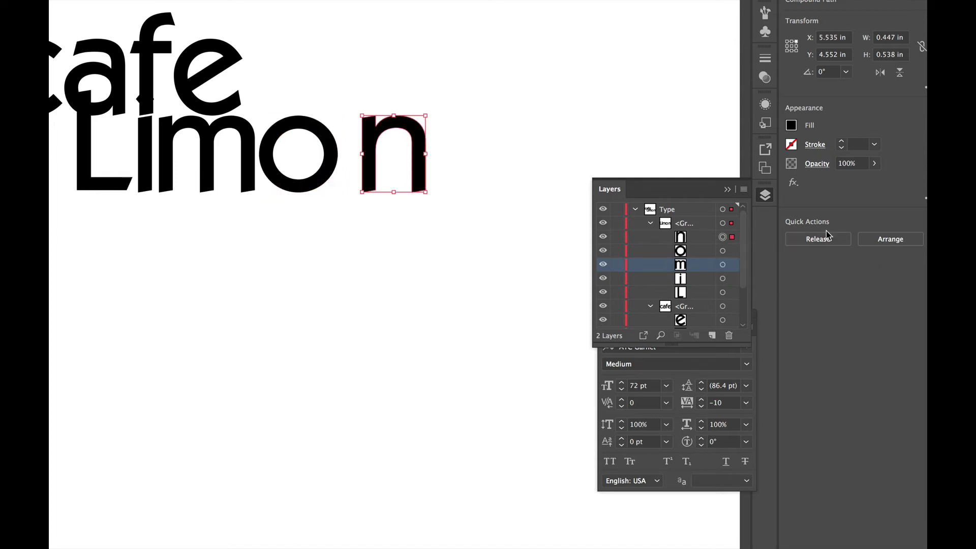
pyautogui.press('Left')
pyautogui.press('Left')
pyautogui.press('Left')
pyautogui.press('Left')
pyautogui.press('Left')
pyautogui.press('Left')
pyautogui.press('Left')
pyautogui.press('Left')
pyautogui.press('Left')
pyautogui.press('Left')
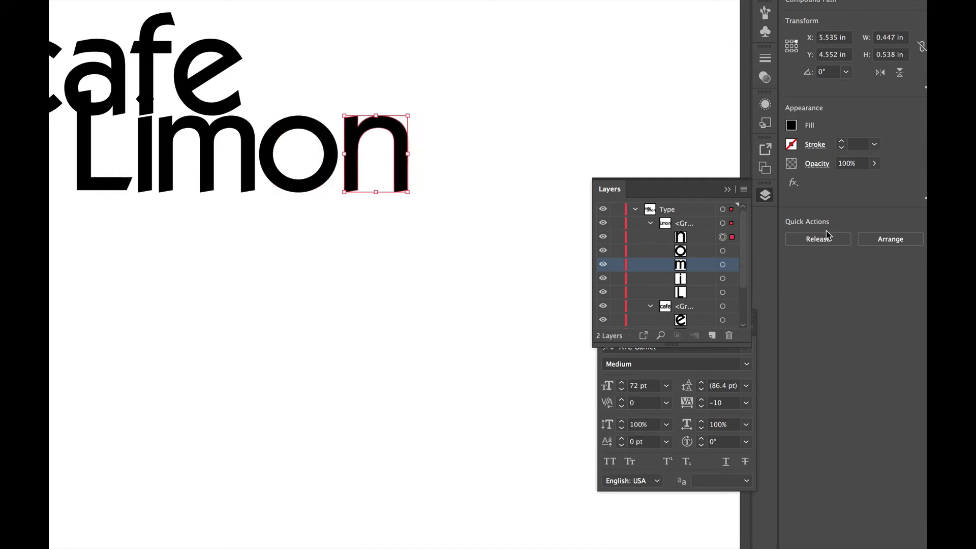
pyautogui.press('Right')
pyautogui.press('Left')
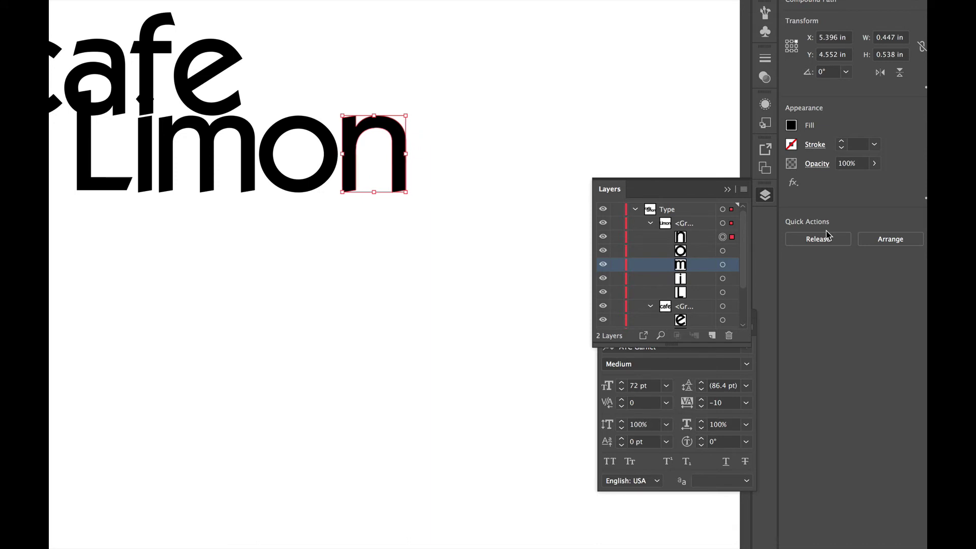
# Select the "c" and "a" outlines together in the "cafe" group, nudge them slightly toward the "f", and clear the selection.
pyautogui.scroll(-3, 708, 260)
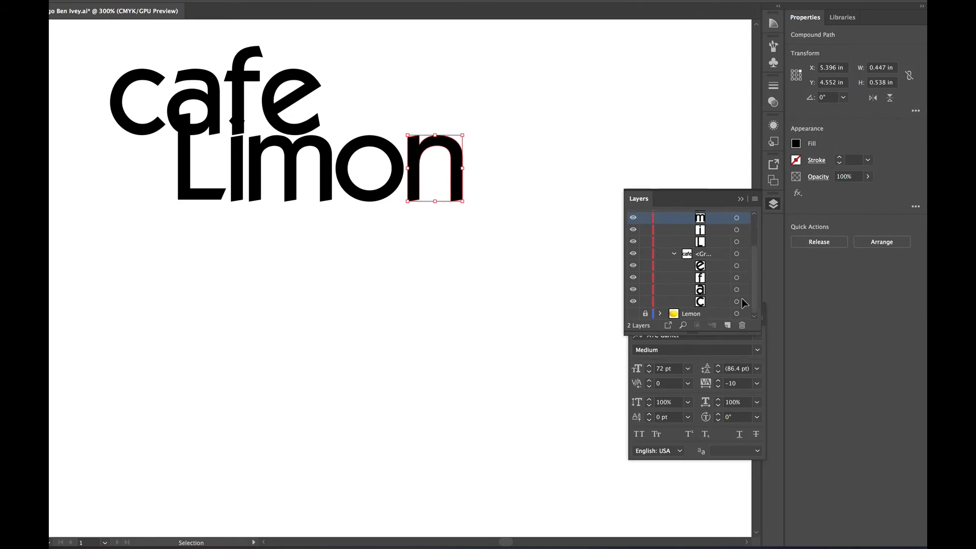
pyautogui.click(737, 301)
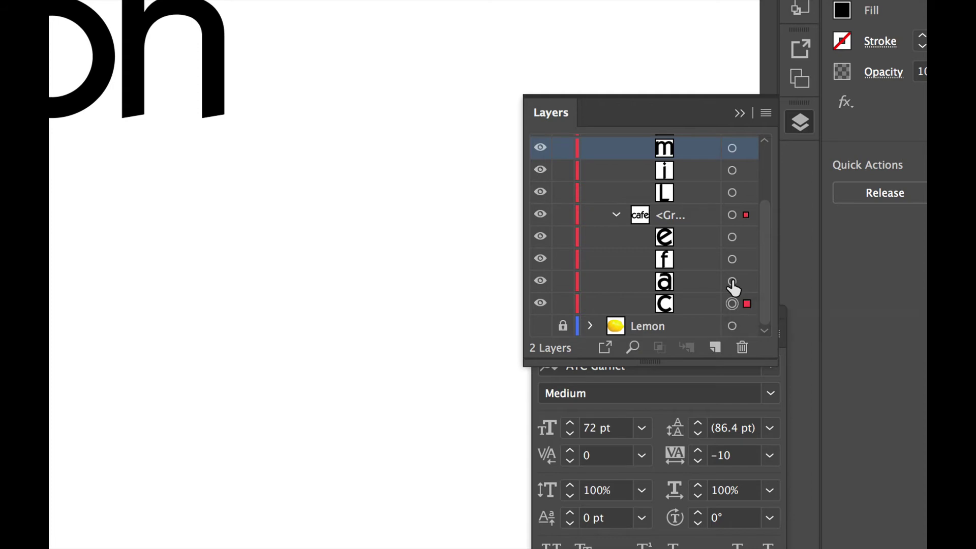
pyautogui.keyDown('shift'); pyautogui.click(732, 281); pyautogui.keyUp('shift')
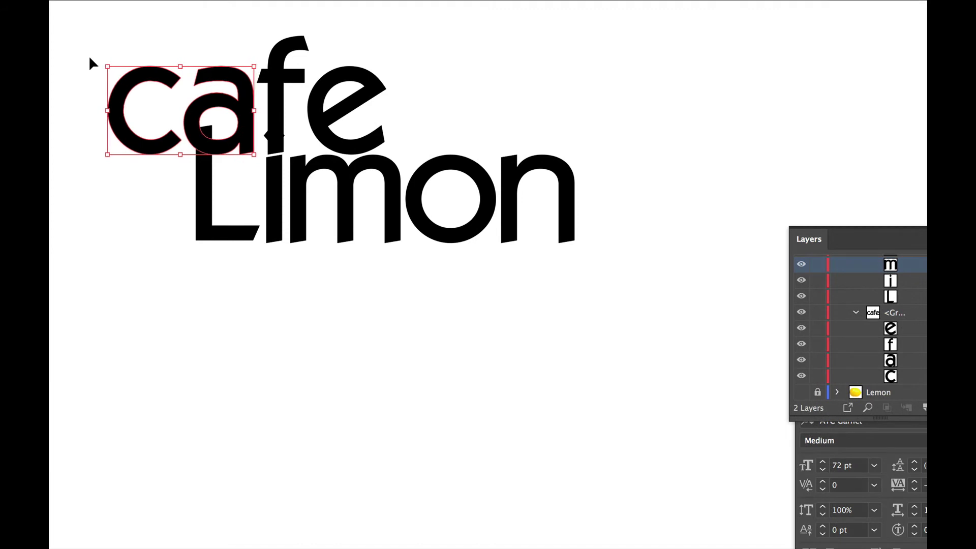
pyautogui.click(369, 53)
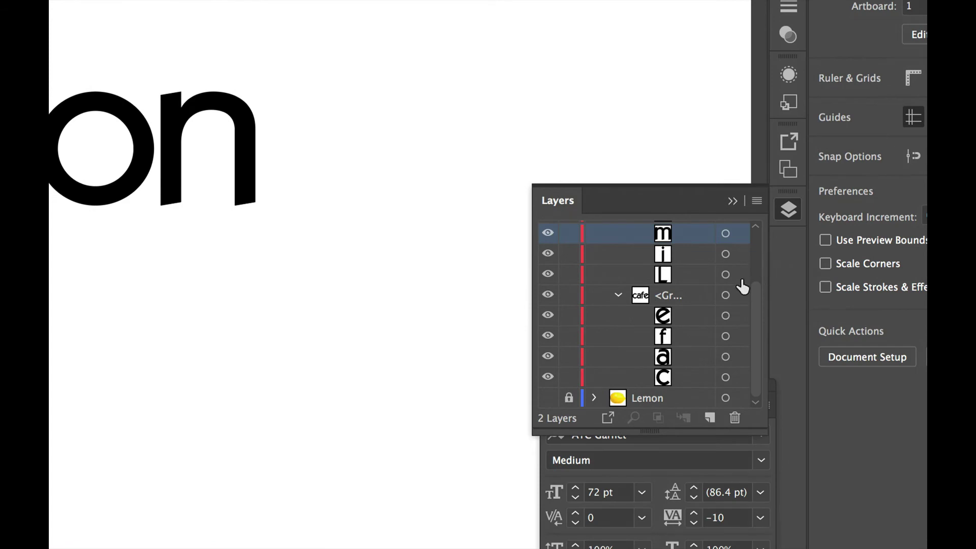
# Move the "L" outline down and right to X 3.744 in, Y 4.557 in, so its foot sits under the "i", and save the document.
pyautogui.click(726, 275)
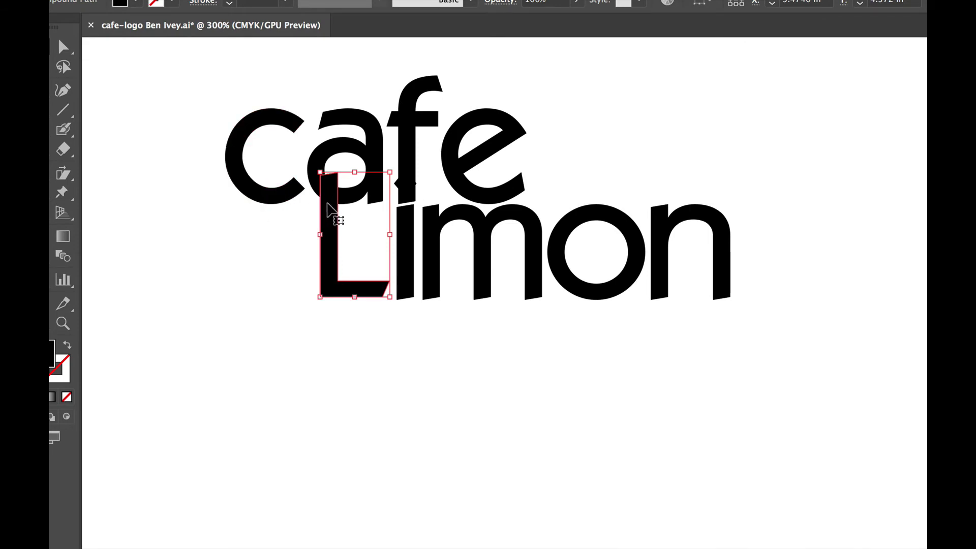
pyautogui.moveTo(333, 198); pyautogui.dragTo(375, 233)
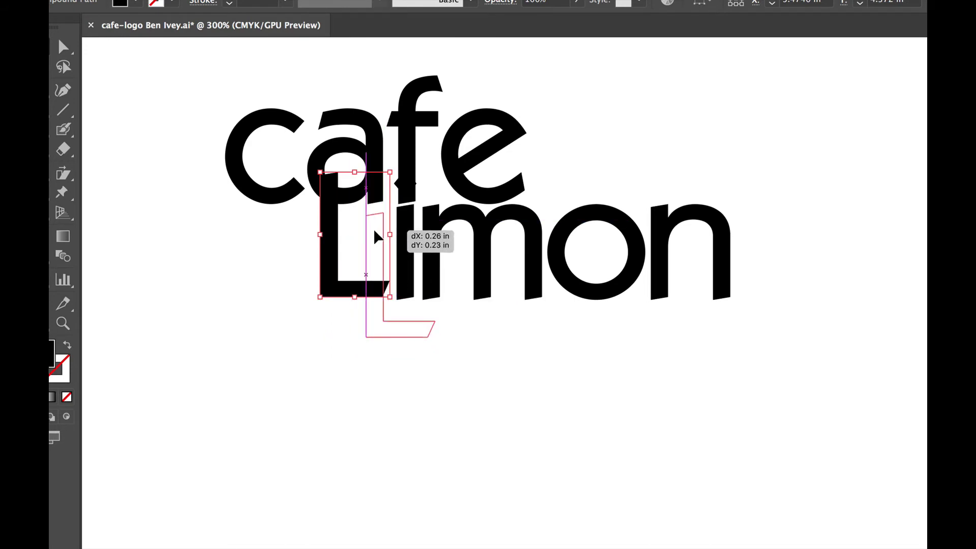
pyautogui.moveTo(376, 237); pyautogui.dragTo(376, 237)
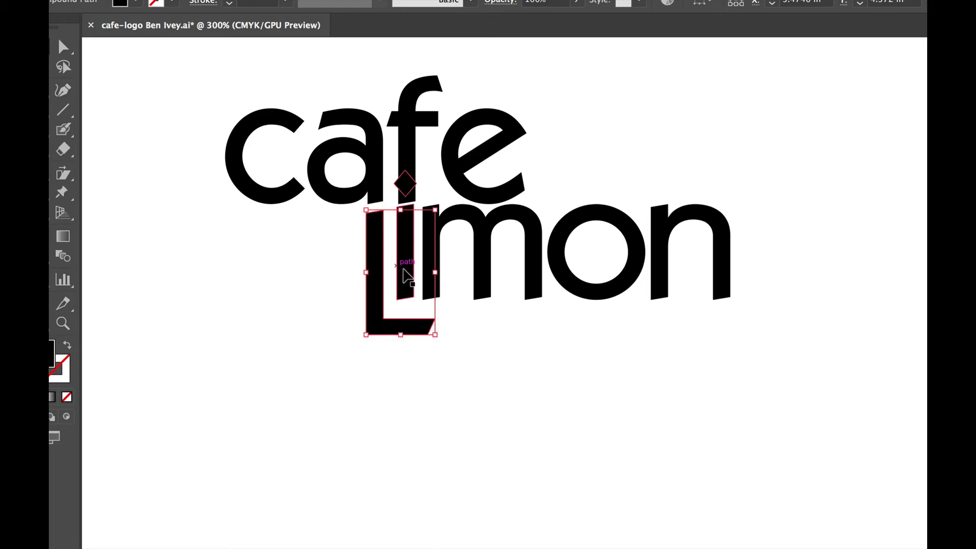
pyautogui.press('Right')
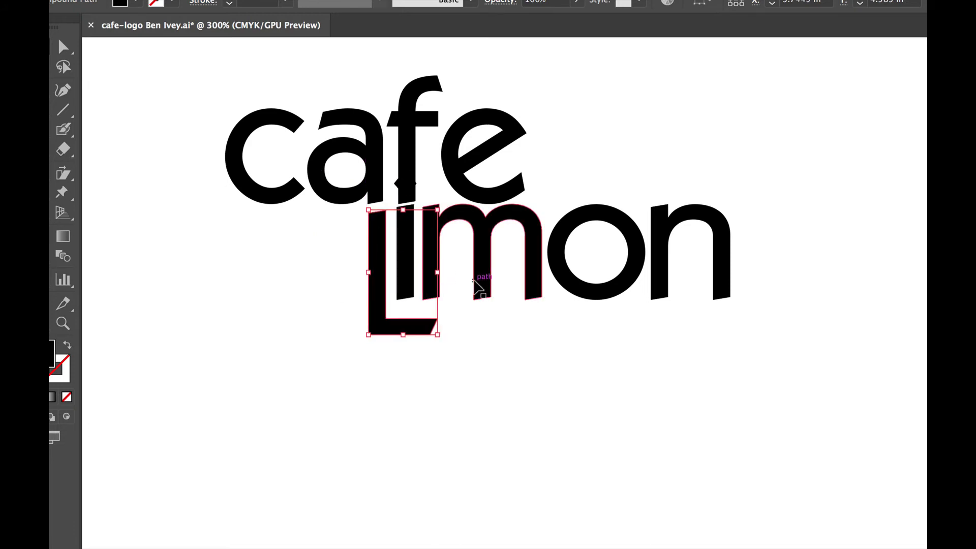
pyautogui.press('Up')
pyautogui.press('Up')
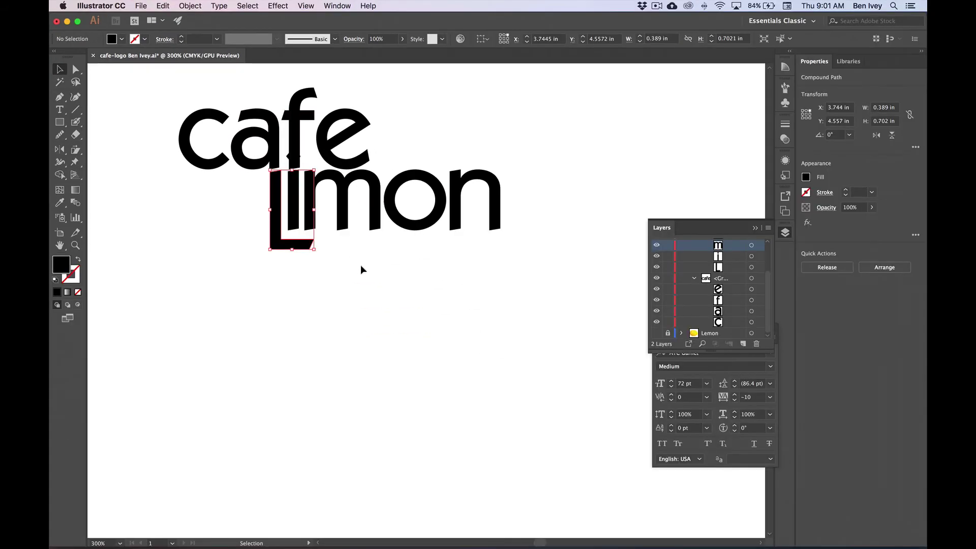
pyautogui.click(362, 268)
pyautogui.click(142, 5)
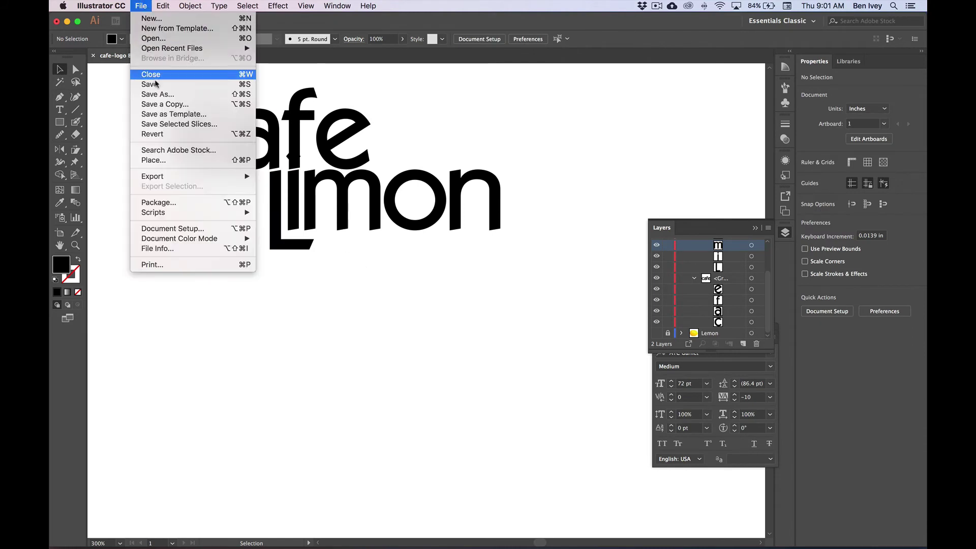
pyautogui.click(164, 88)
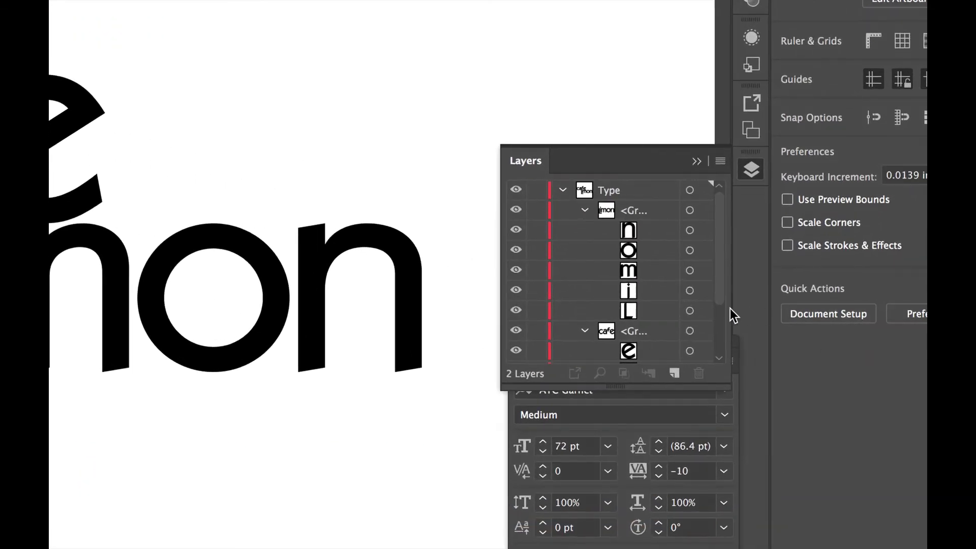
# Hide the "cafe" group and release the compound path of the "i" in "Limon" to separate its dot from the stem.
pyautogui.click(516, 332)
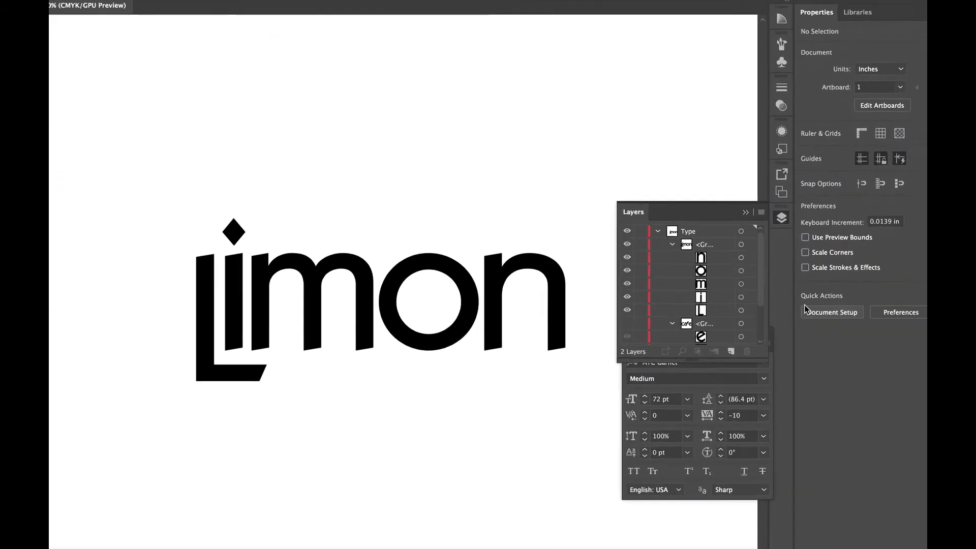
pyautogui.click(698, 291)
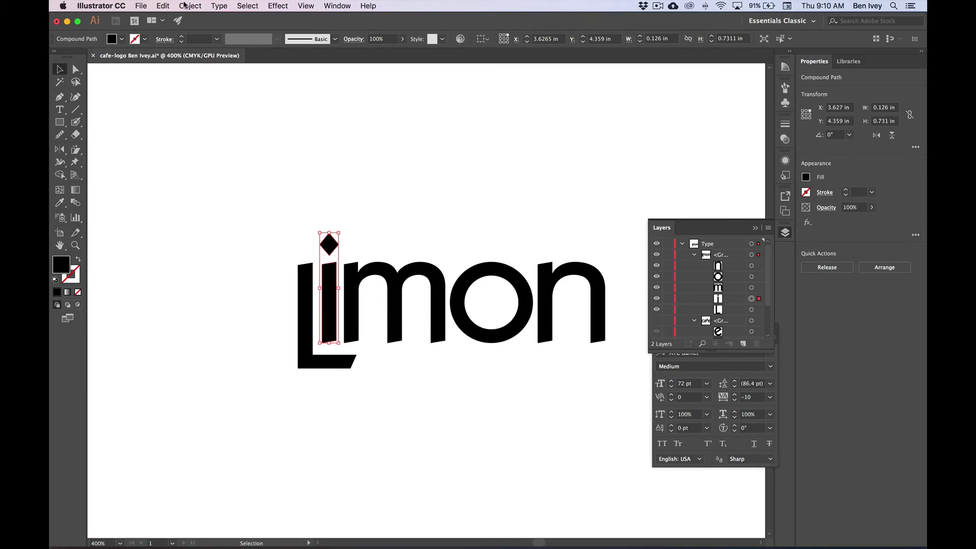
pyautogui.click(184, 5)
pyautogui.moveTo(217, 344)
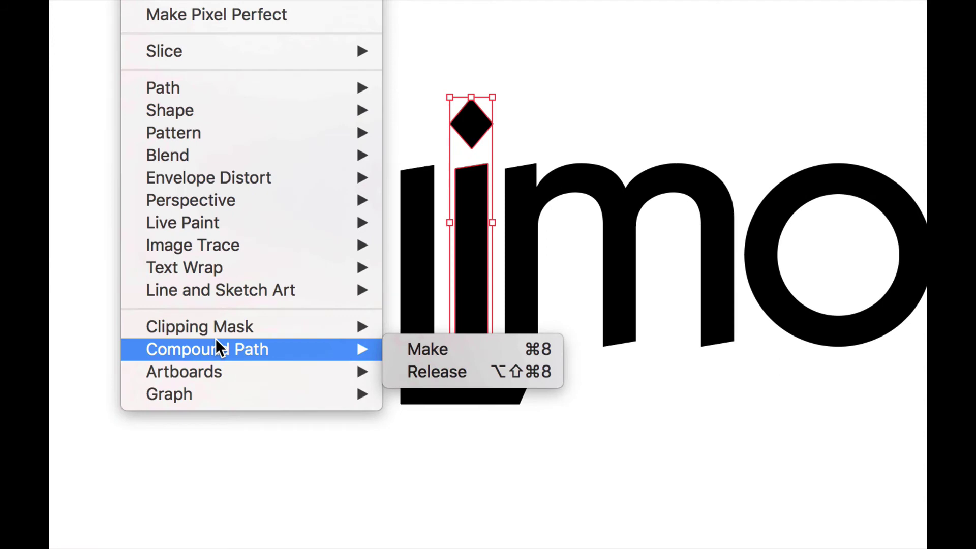
pyautogui.click(456, 374)
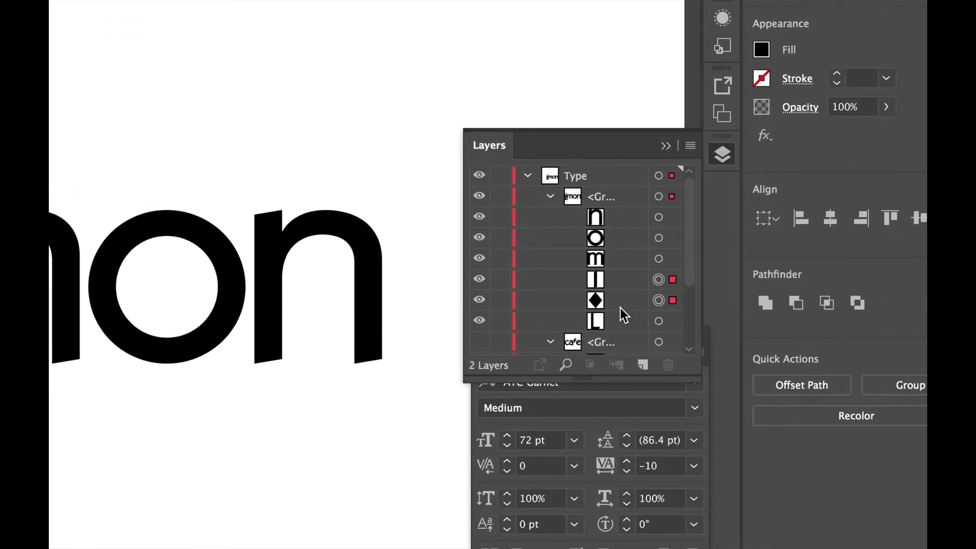
# Move the top anchor point of the "i" diamond dot up and right to X 3.612 in, Y 4.342 in, above the stem's right edge.
pyautogui.click(728, 309)
pyautogui.click(609, 283)
pyautogui.click(612, 301)
pyautogui.click(613, 285)
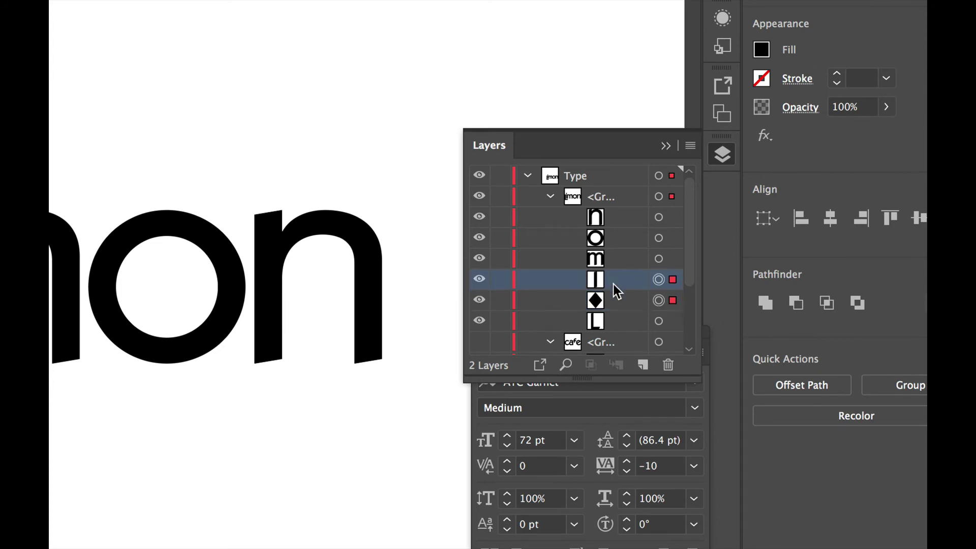
pyautogui.click(658, 301)
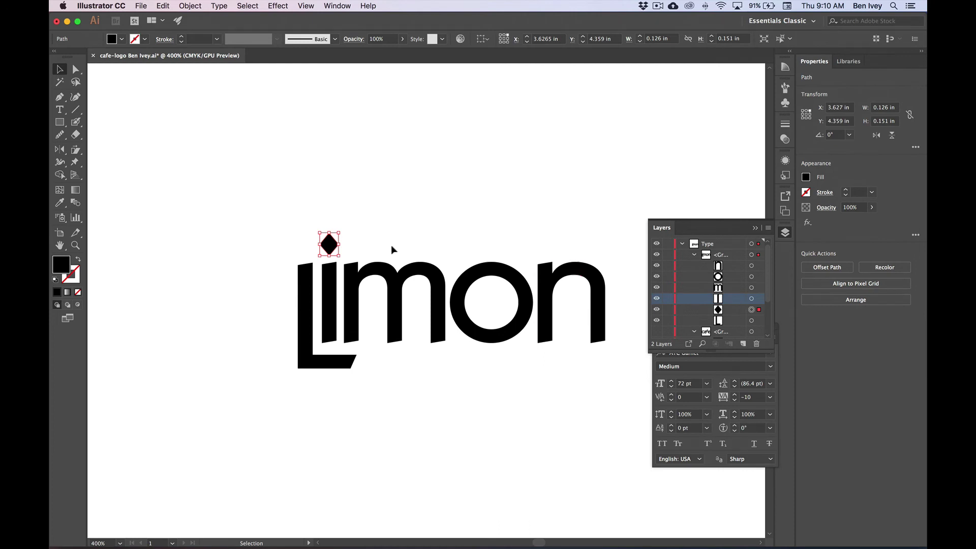
pyautogui.press('super+plus')
pyautogui.press('super+plus')
pyautogui.press('super+plus')
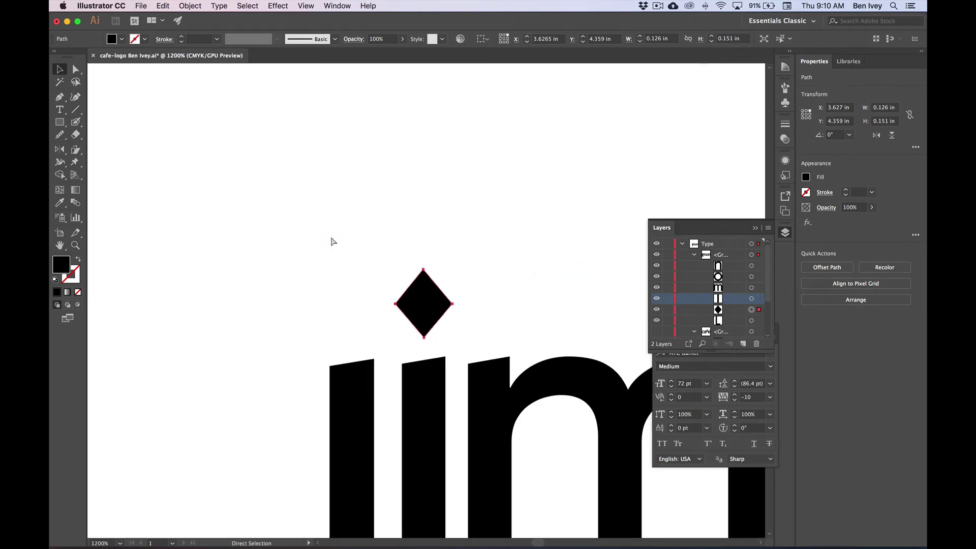
pyautogui.moveTo(331, 237); pyautogui.dragTo(290, 183)
pyautogui.press('super+plus')
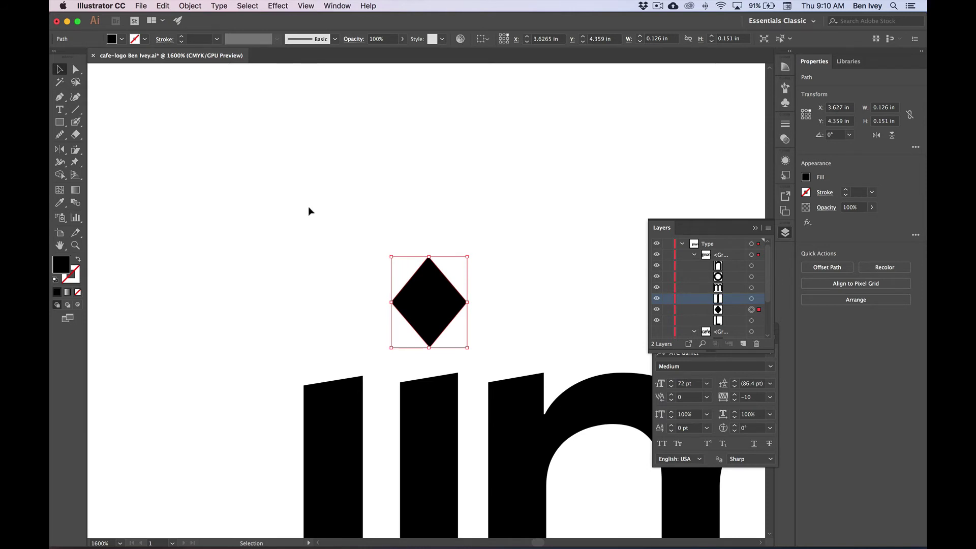
pyautogui.click(348, 225)
pyautogui.click(75, 69)
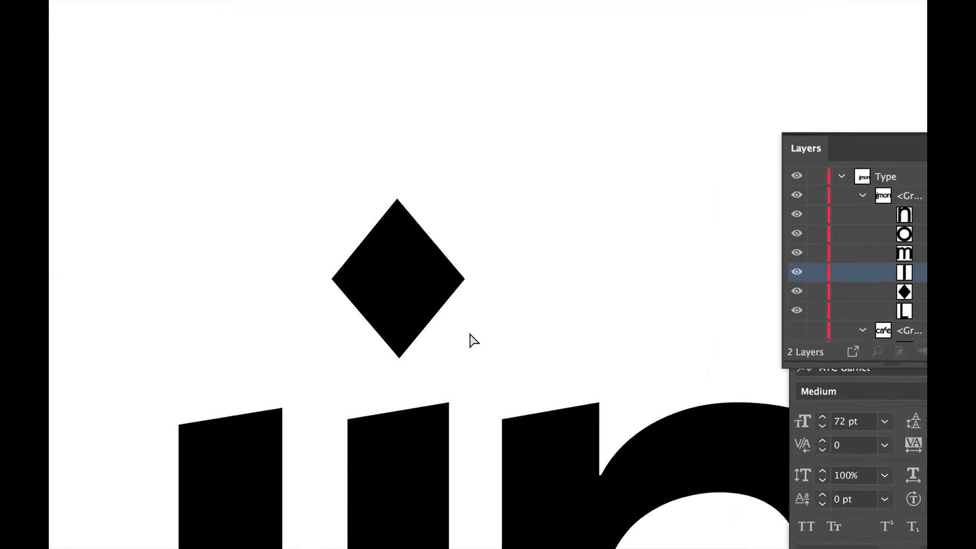
pyautogui.moveTo(388, 182); pyautogui.dragTo(446, 159)
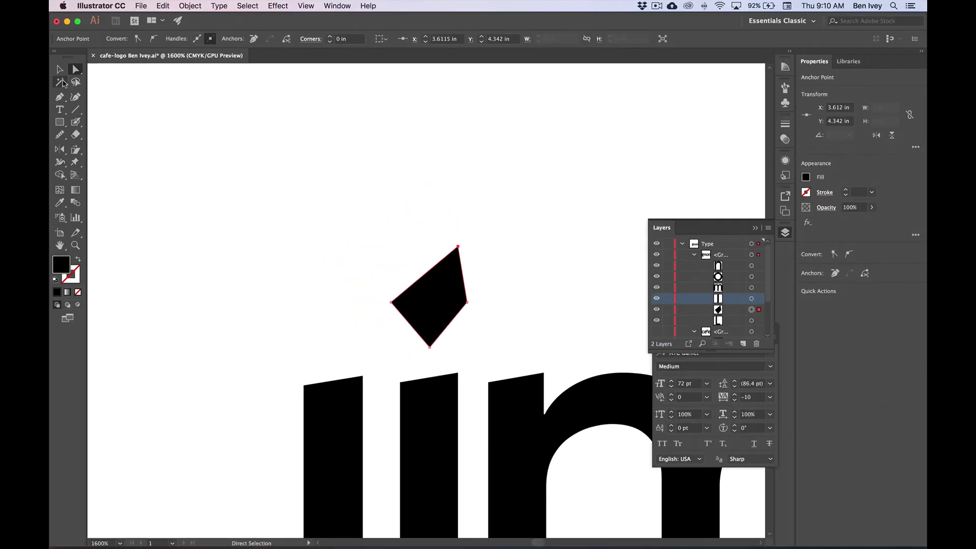
# Reshape the dot's lower-left, lower-right and upper-left straight segments into outward curves with the Pen tool to form a leaf.
pyautogui.click(59, 97)
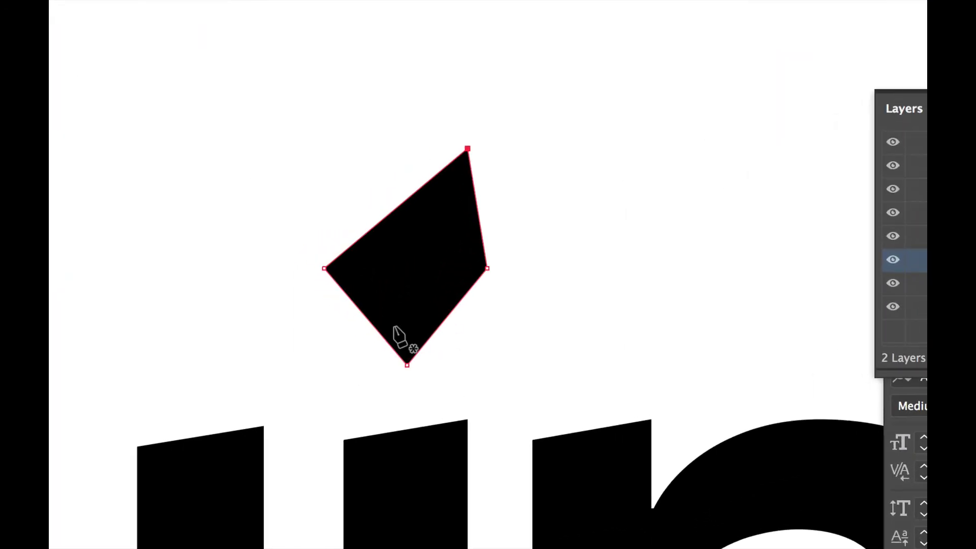
pyautogui.press('alt')
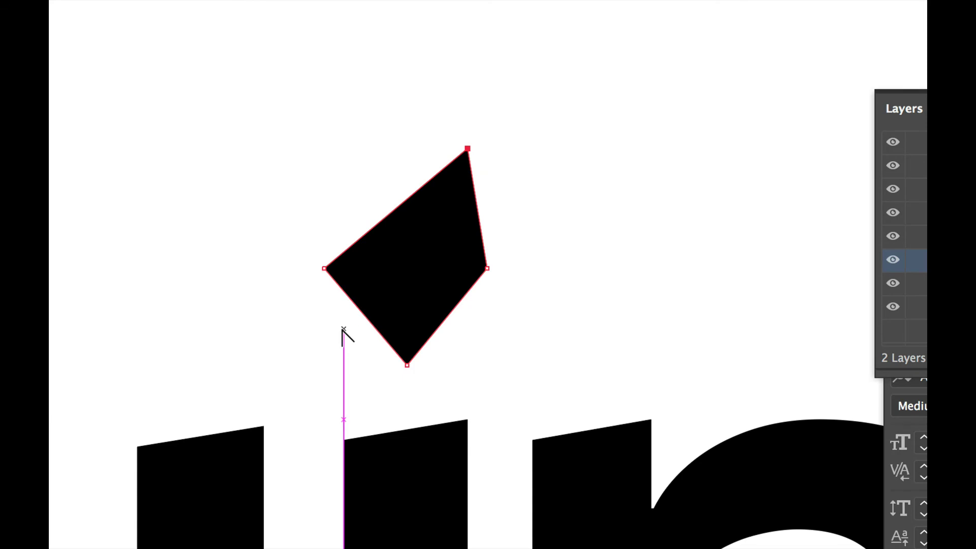
pyautogui.moveTo(357, 309); pyautogui.dragTo(334, 343)
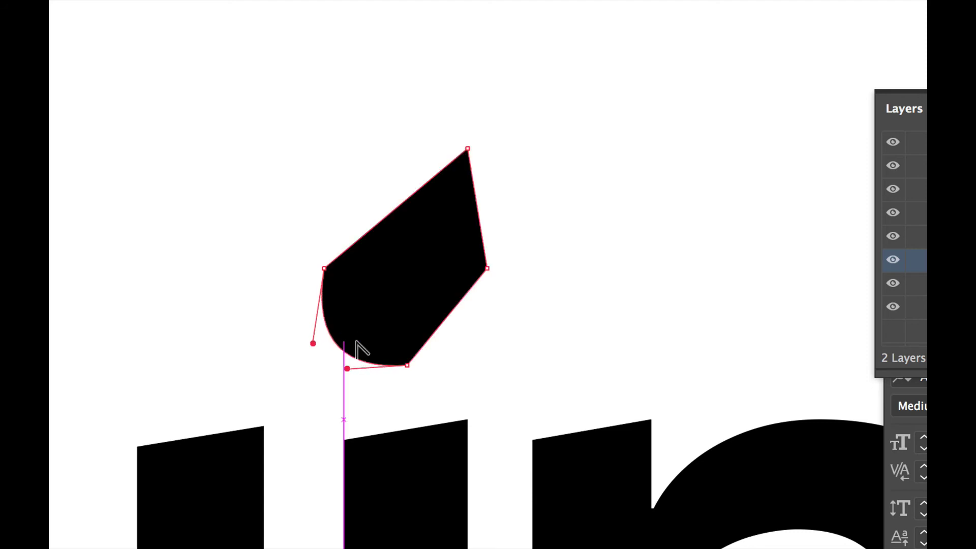
pyautogui.moveTo(440, 323); pyautogui.dragTo(452, 349)
pyautogui.moveTo(376, 228); pyautogui.dragTo(355, 202)
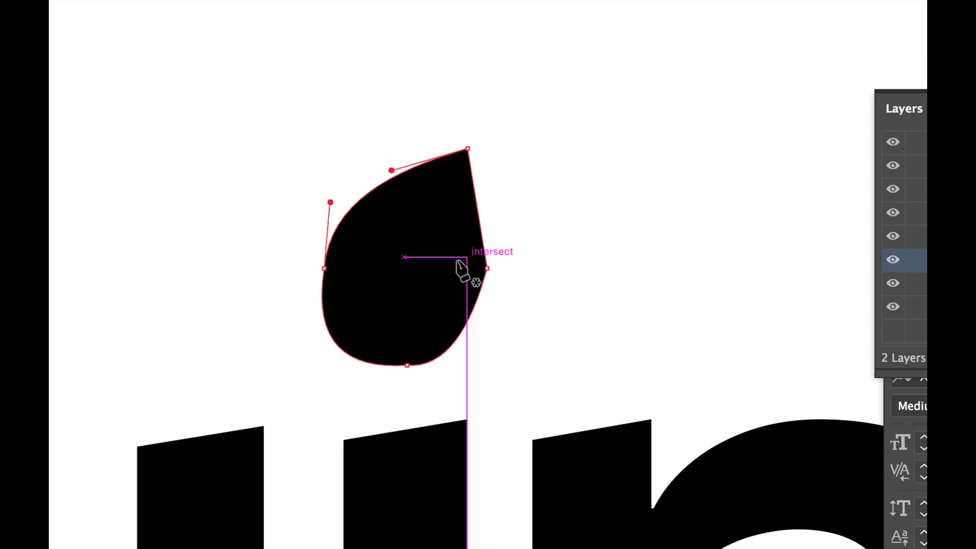
# Refine the leaf dot with Direct Selection: adjust the left curve, lower the tip, pull the right anchor inward and smooth its lower curve.
pyautogui.press('a')
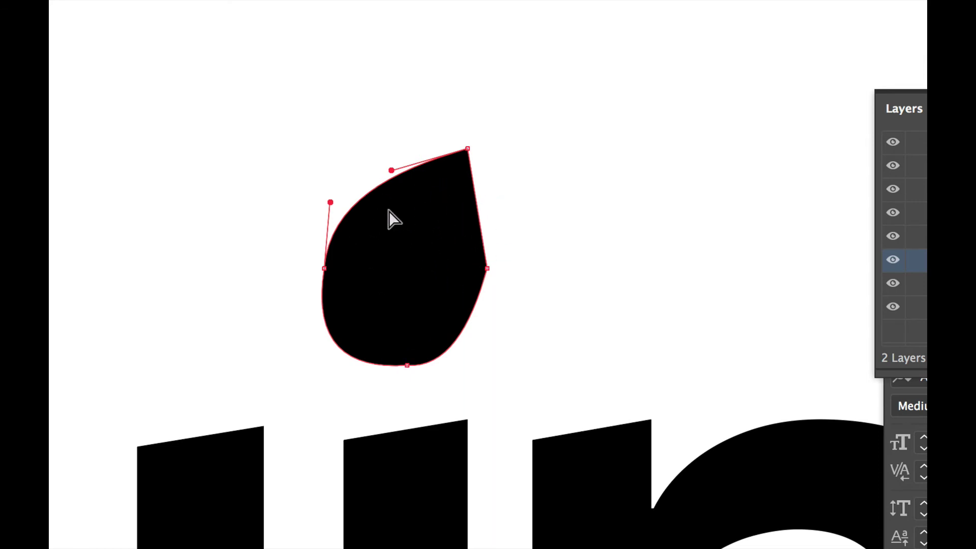
pyautogui.click(325, 268)
pyautogui.moveTo(330, 203); pyautogui.dragTo(344, 199)
pyautogui.moveTo(468, 149); pyautogui.dragTo(468, 162)
pyautogui.moveTo(486, 269); pyautogui.dragTo(473, 275)
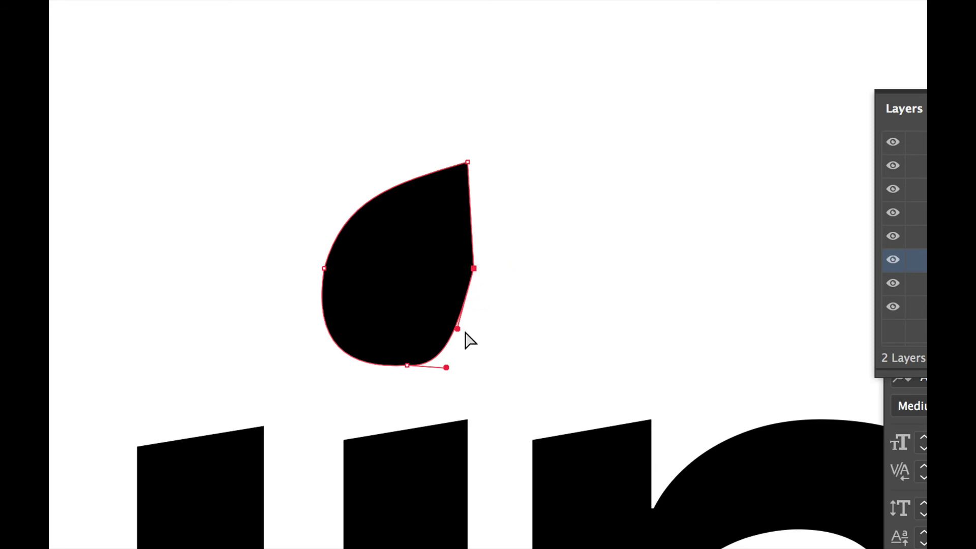
pyautogui.moveTo(460, 328); pyautogui.dragTo(467, 327)
pyautogui.moveTo(469, 325); pyautogui.dragTo(468, 326)
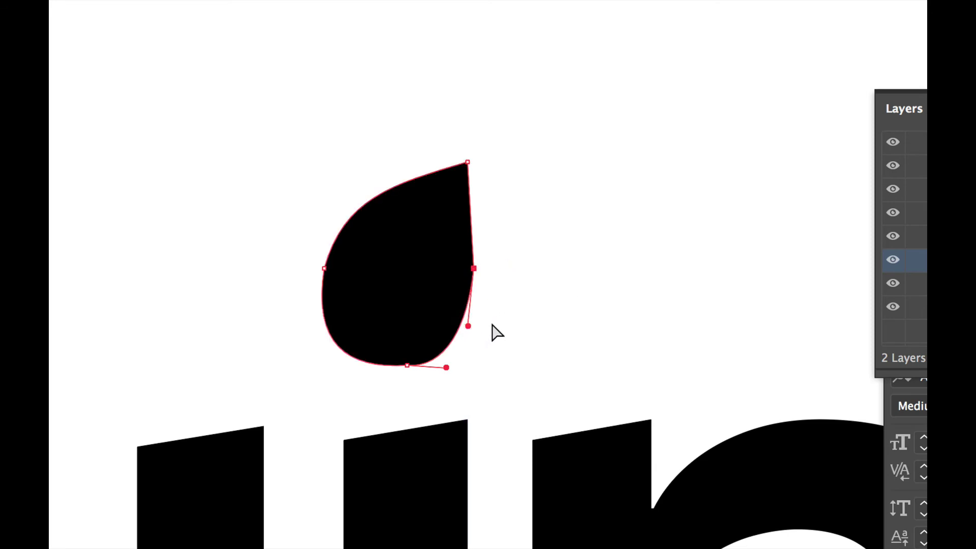
pyautogui.click(495, 323)
pyautogui.click(410, 370)
pyautogui.click(347, 369)
pyautogui.click(364, 397)
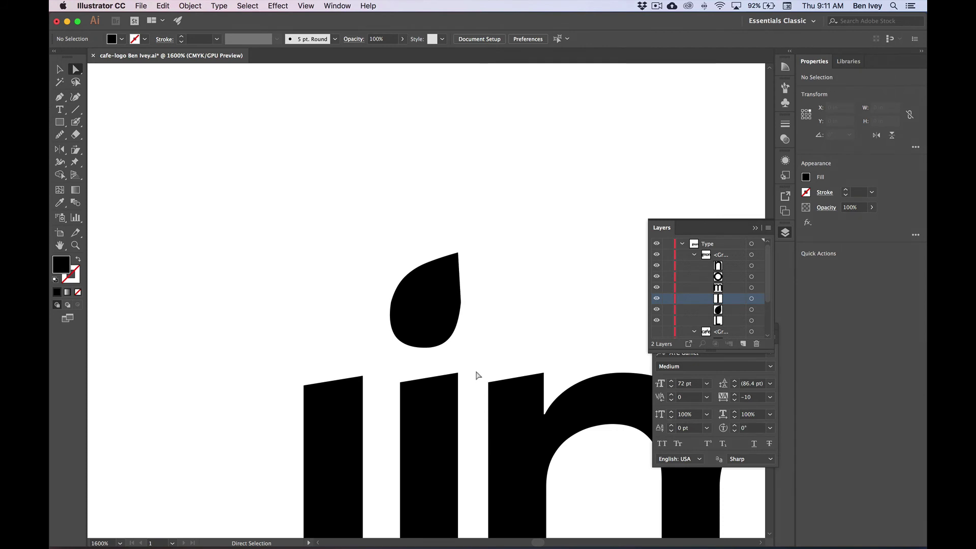
# Save the document and fill the leaf-shaped dot of the "i" with green.
pyautogui.click(140, 5)
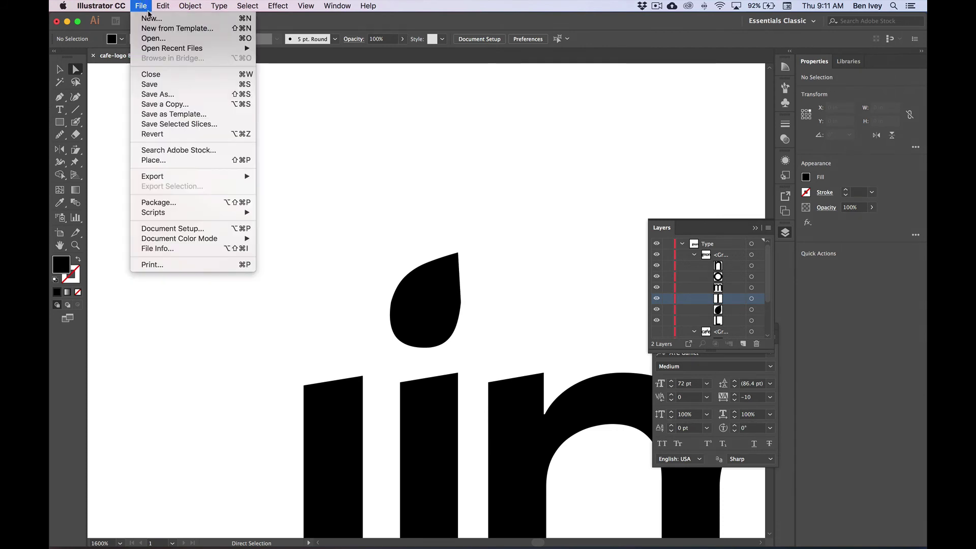
pyautogui.click(164, 85)
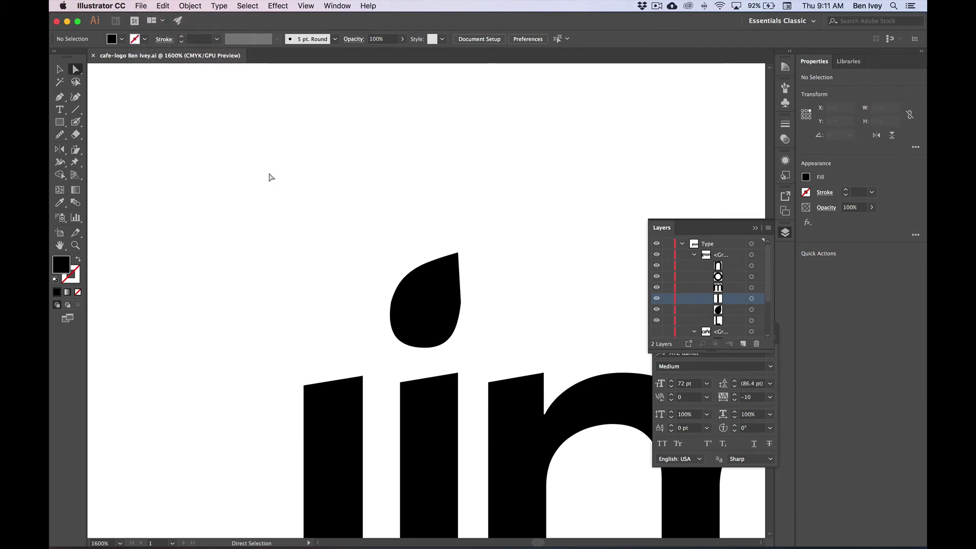
pyautogui.click(432, 316)
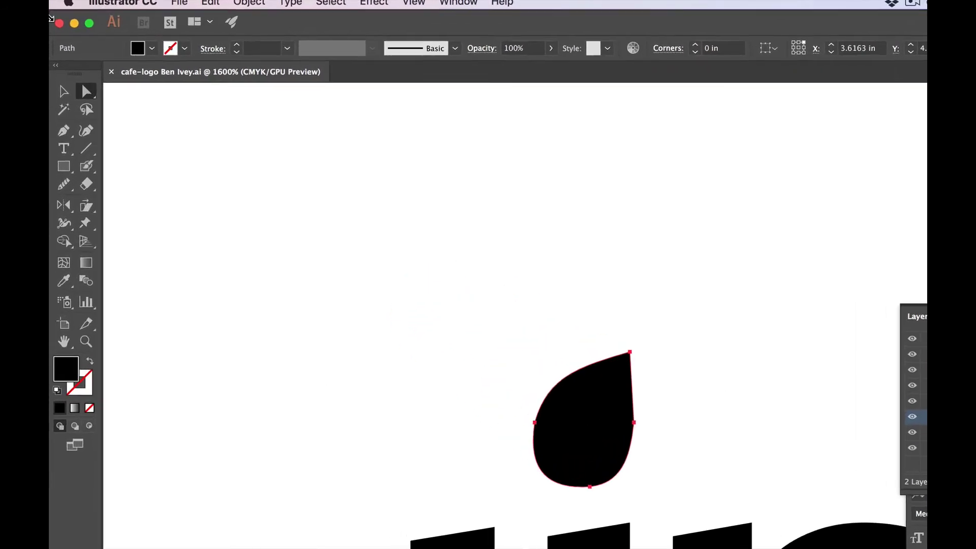
pyautogui.click(121, 40)
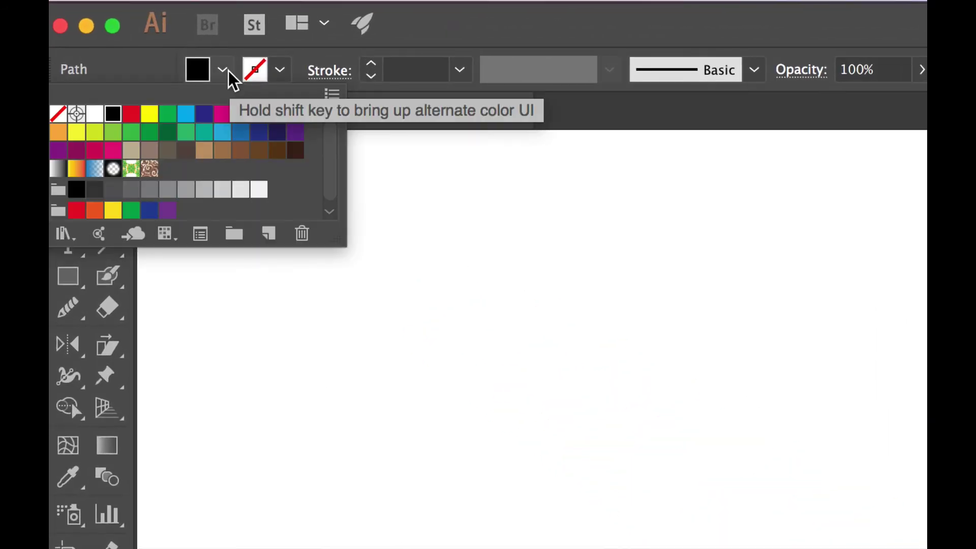
pyautogui.click(150, 133)
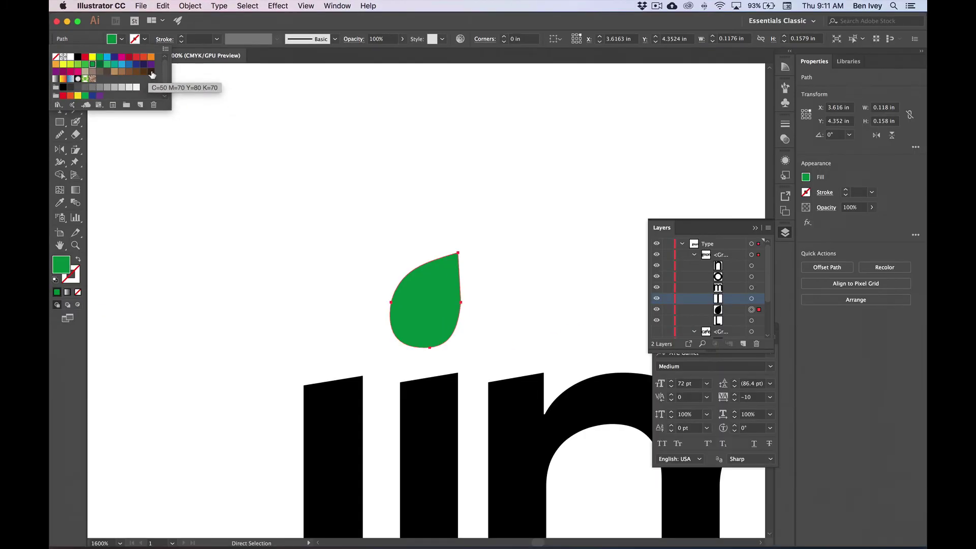
pyautogui.click(681, 462)
pyautogui.click(324, 204)
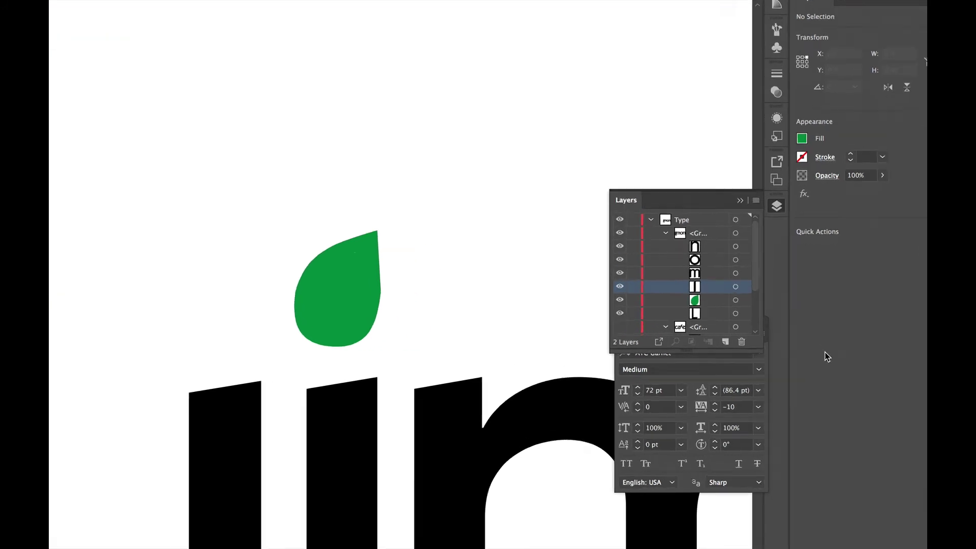
# Show the "cafe" group and shorten the "f" stem by raising both its bottom anchor points to just above the leaf.
pyautogui.click(551, 318)
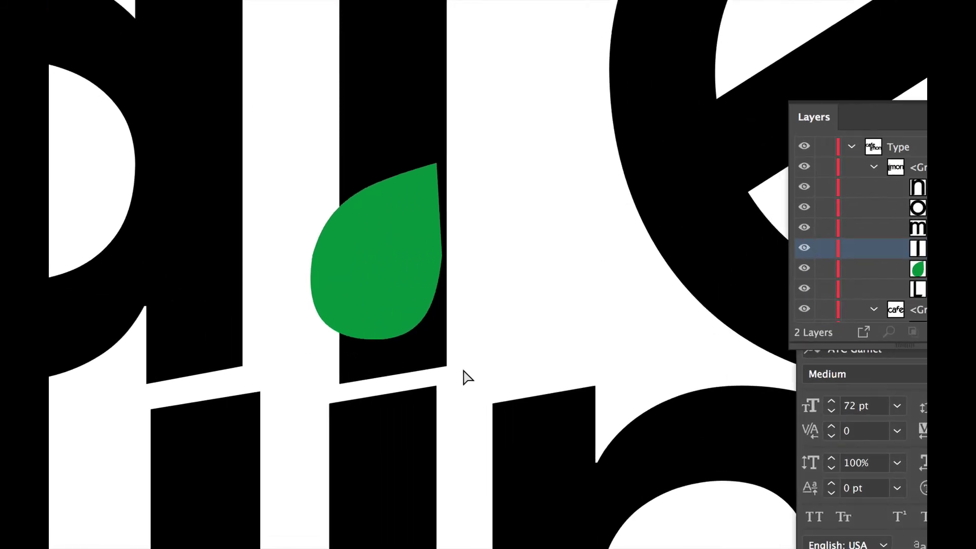
pyautogui.moveTo(447, 365); pyautogui.dragTo(447, 151)
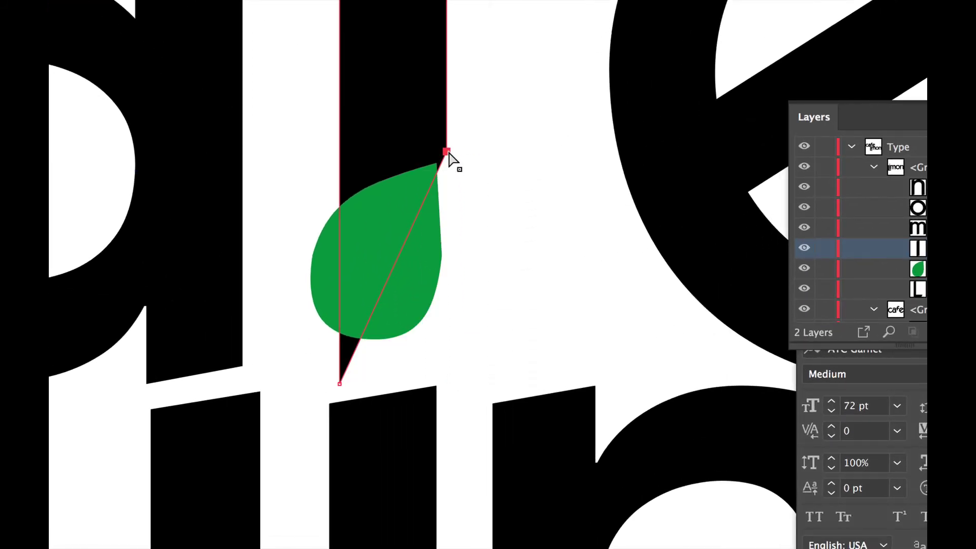
pyautogui.click(339, 385)
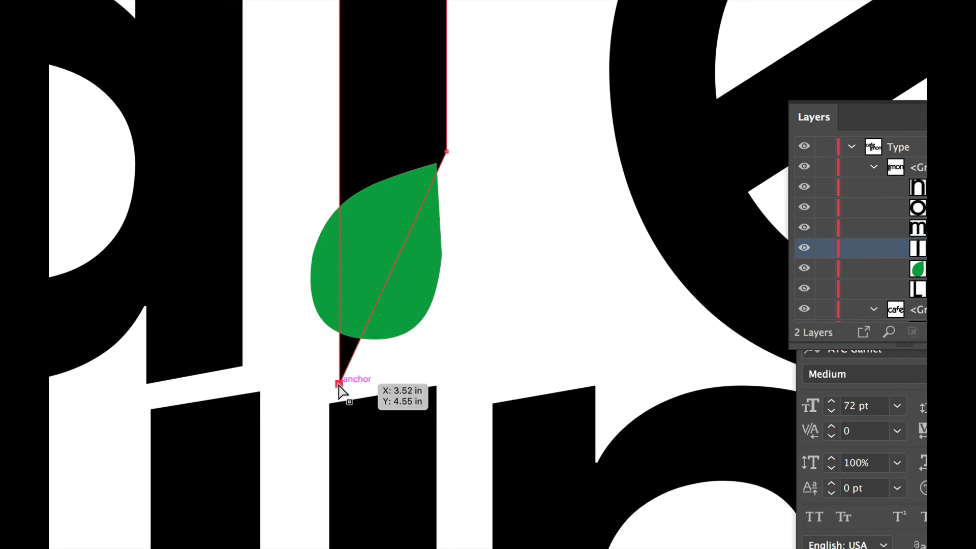
pyautogui.moveTo(339, 385); pyautogui.dragTo(340, 194)
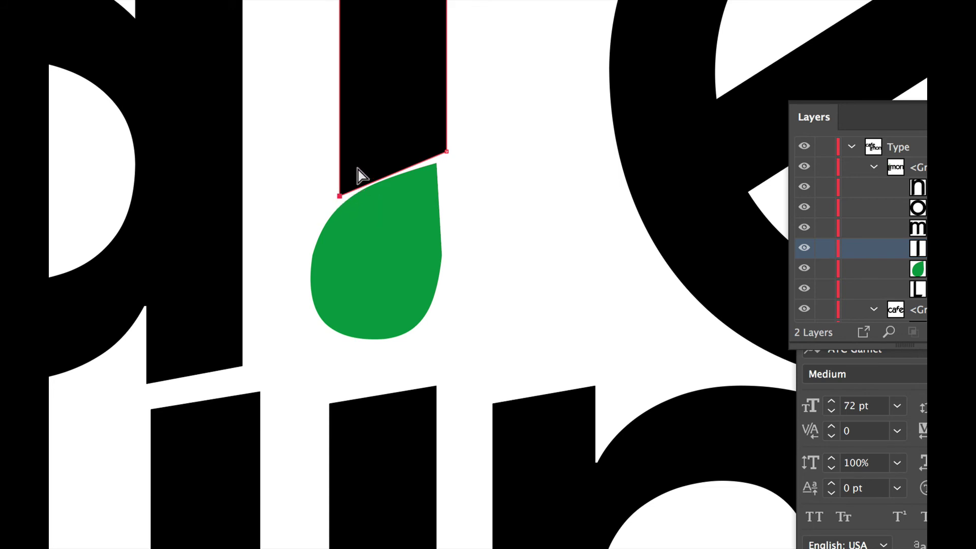
# Curve the bottom edge of the "f" stem with the Pen tool to follow the leaf, refining its right handle for an even gap.
pyautogui.press('p')
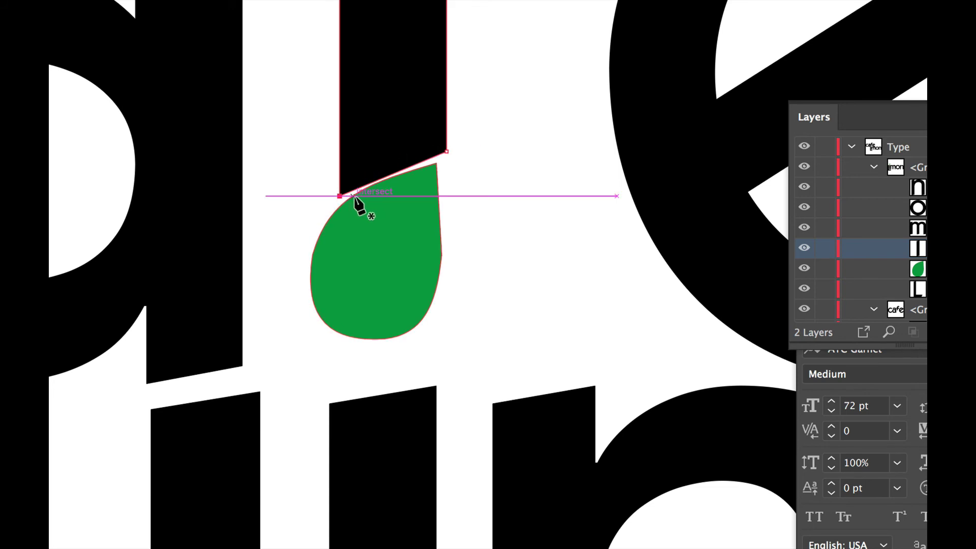
pyautogui.press('alt')
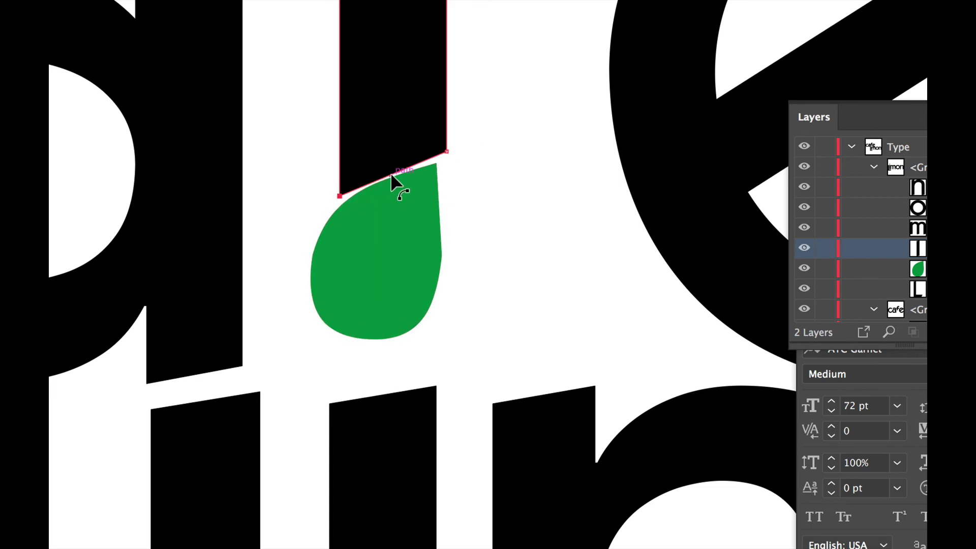
pyautogui.moveTo(391, 172); pyautogui.dragTo(377, 169)
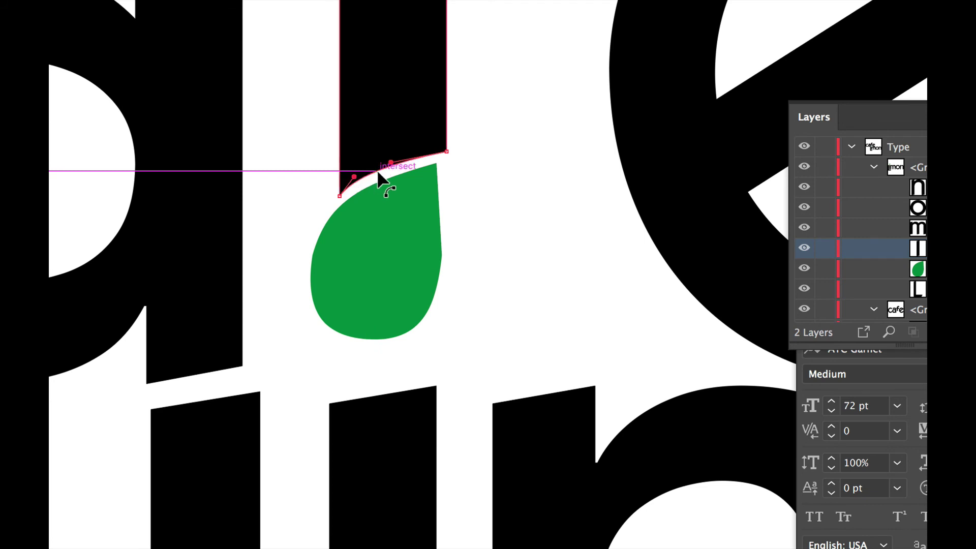
pyautogui.keyDown('super'); pyautogui.click(476, 176); pyautogui.keyUp('super')
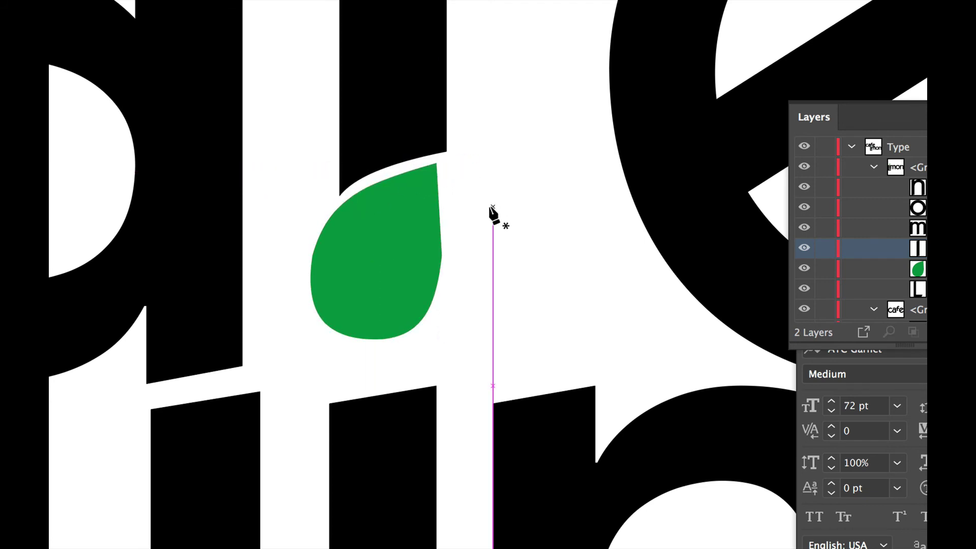
pyautogui.keyDown('super'); pyautogui.click(447, 152); pyautogui.keyUp('super')
pyautogui.moveTo(391, 163); pyautogui.dragTo(403, 161)
pyautogui.keyDown('super'); pyautogui.click(339, 195); pyautogui.keyUp('super')
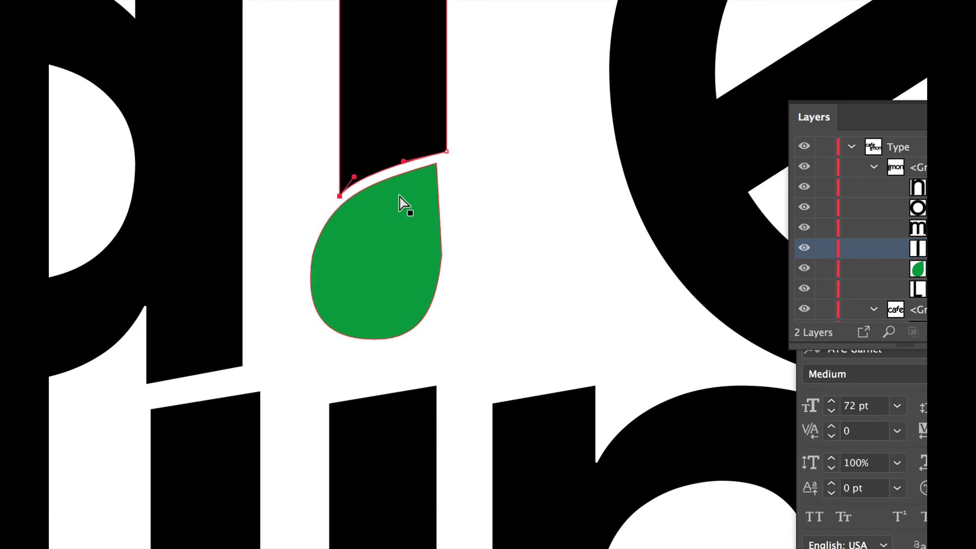
pyautogui.click(531, 262)
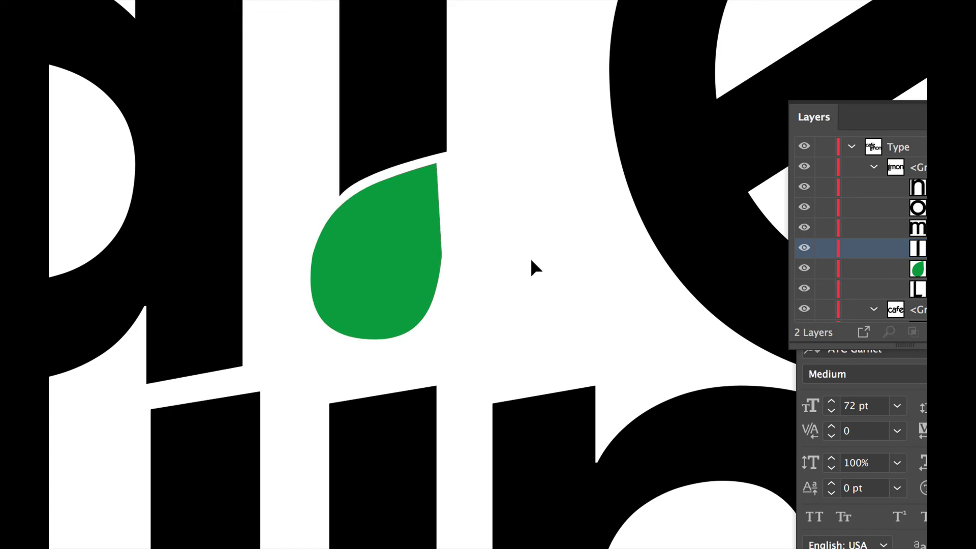
# Extend the foot of the "L" to the right so it underlines "imon" and ends slightly past the "n".
pyautogui.press('super+minus')
pyautogui.press('super+minus')
pyautogui.press('super+minus')
pyautogui.press('super+minus')
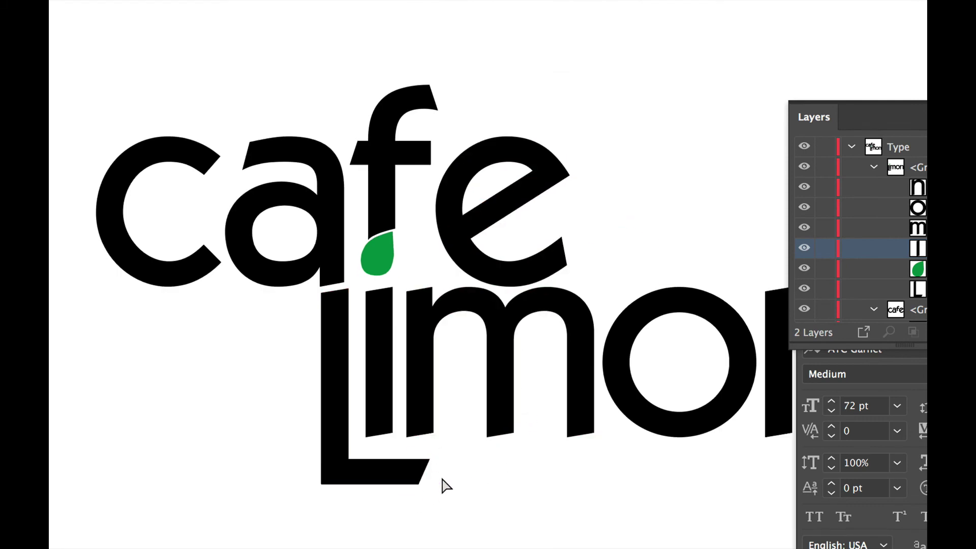
pyautogui.moveTo(554, 448); pyautogui.dragTo(369, 396)
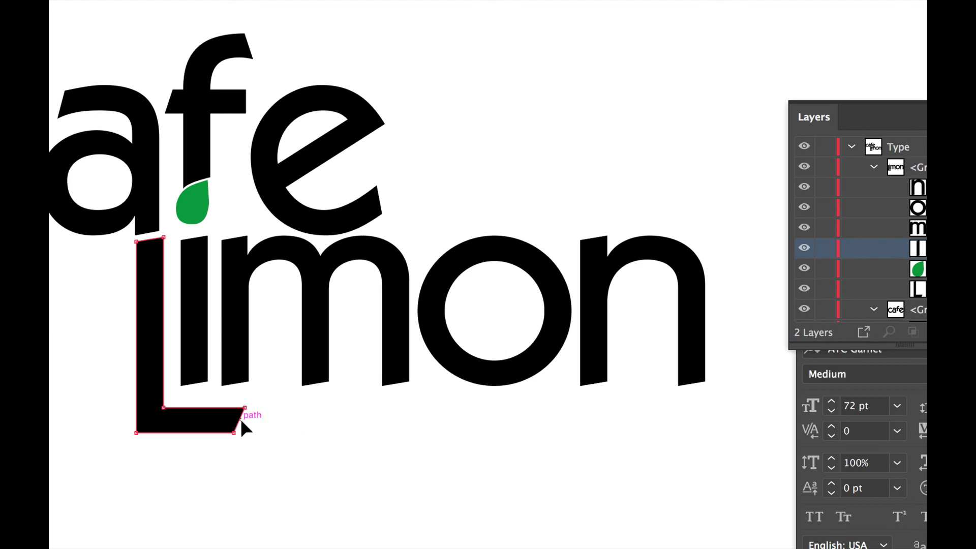
pyautogui.moveTo(242, 422); pyautogui.dragTo(729, 412)
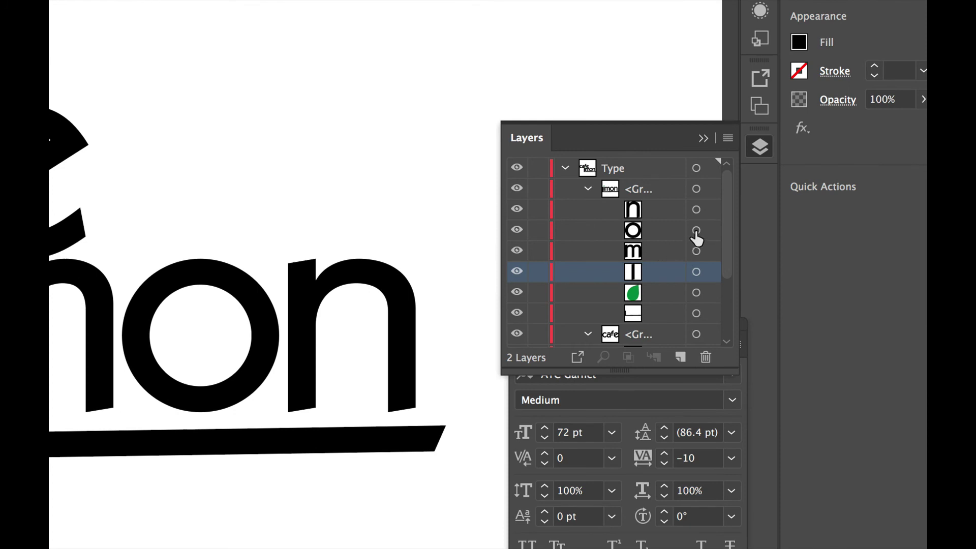
pyautogui.click(696, 230)
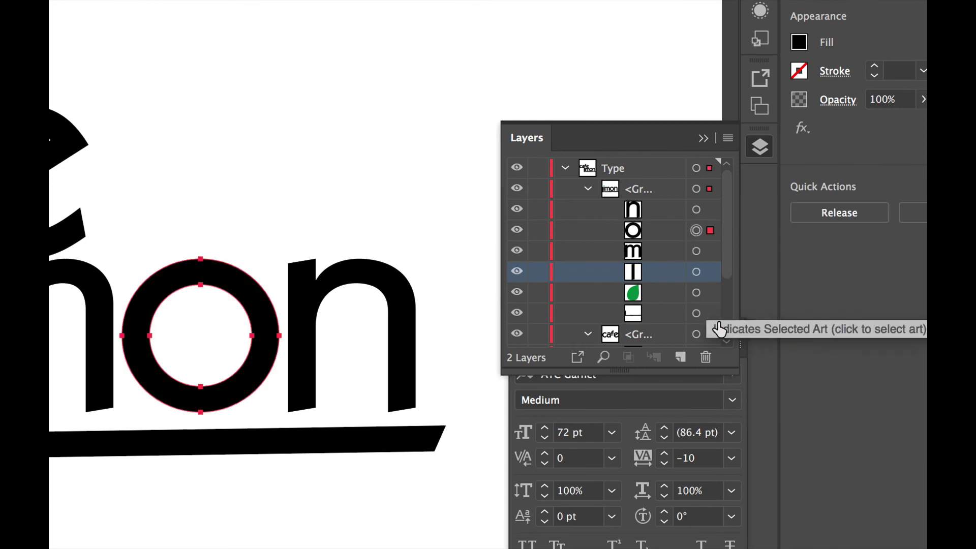
pyautogui.click(707, 357)
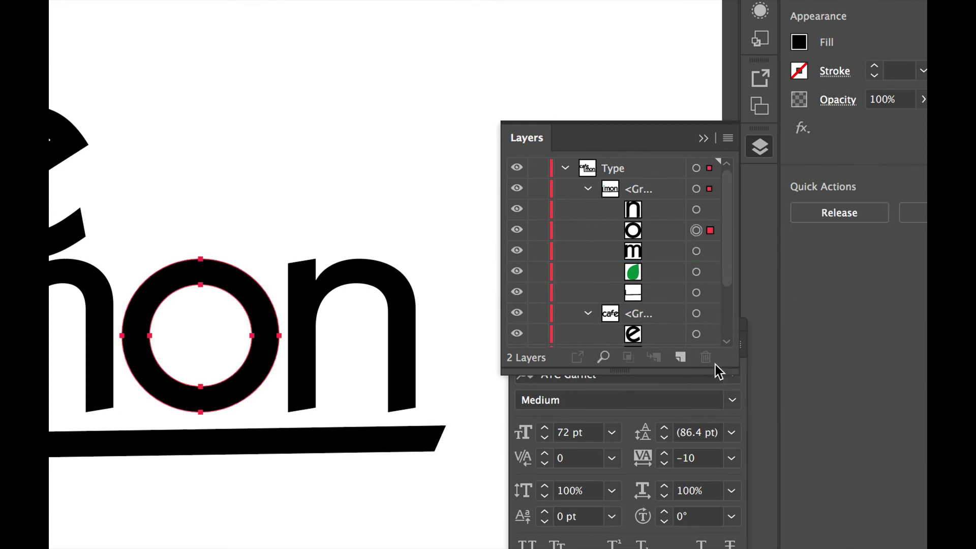
pyautogui.hotkey('ctrl', 'z')
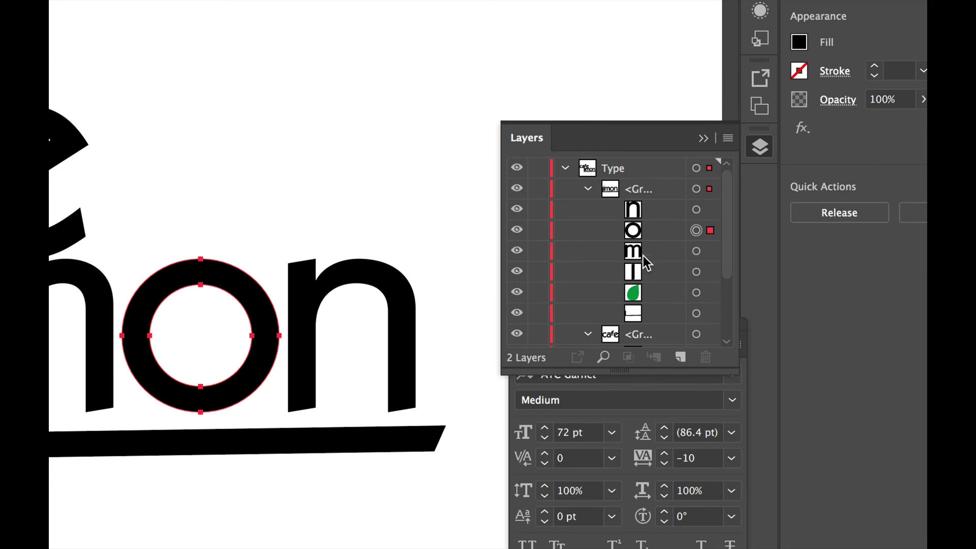
# Delete the "o" from "Limon", and show and unlock the Lemon layer.
pyautogui.click(631, 233)
pyautogui.click(708, 358)
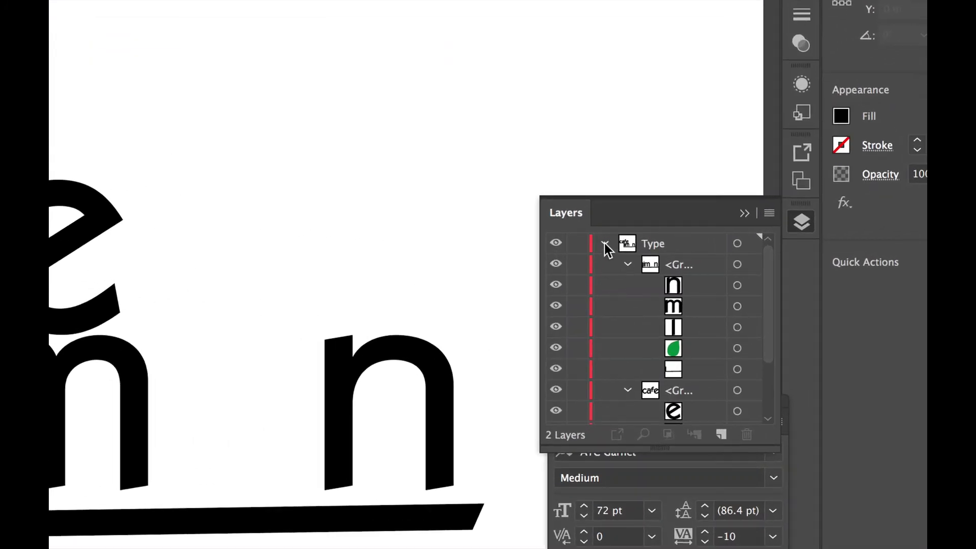
pyautogui.click(682, 243)
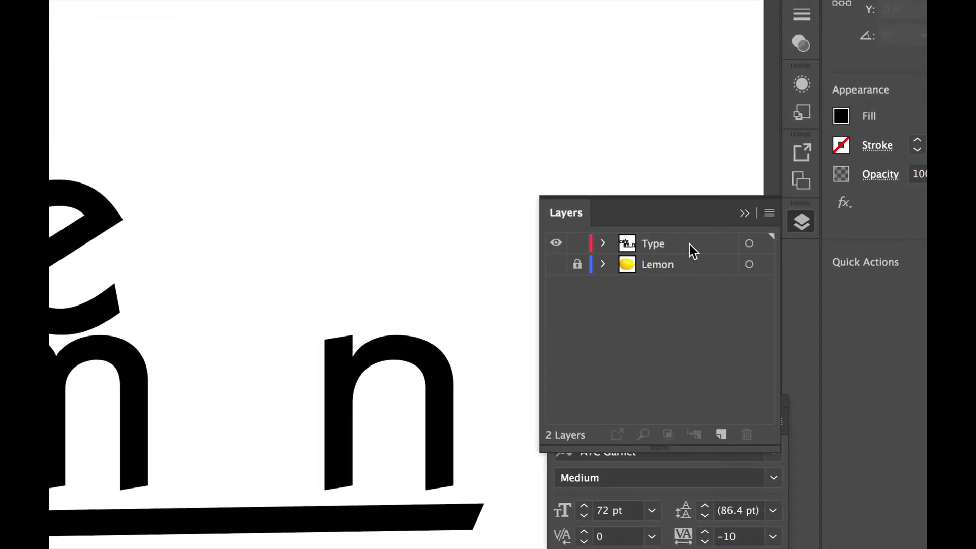
pyautogui.click(557, 265)
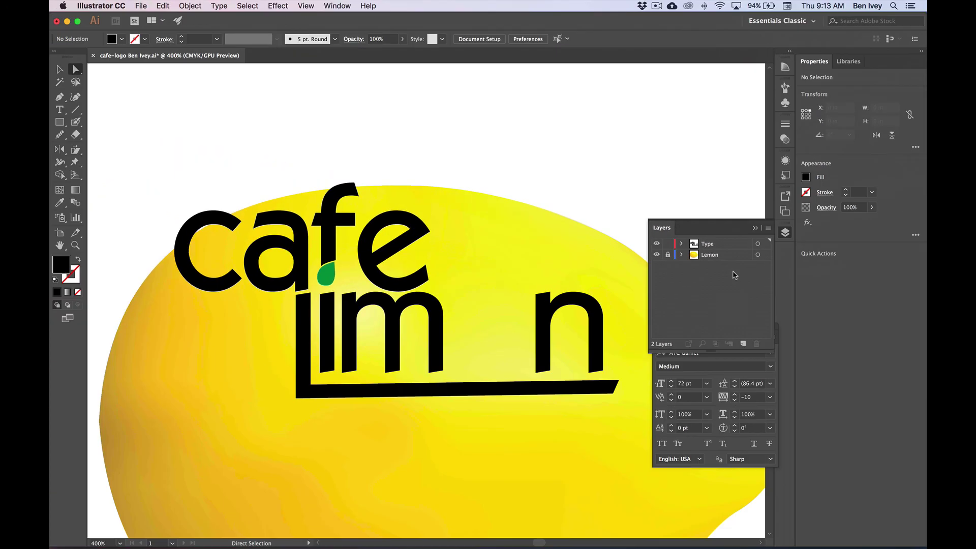
pyautogui.click(668, 255)
# Scale the lemon artwork down proportionally and position it in the gap between the "m" and "n" of "Limon".
pyautogui.click(60, 70)
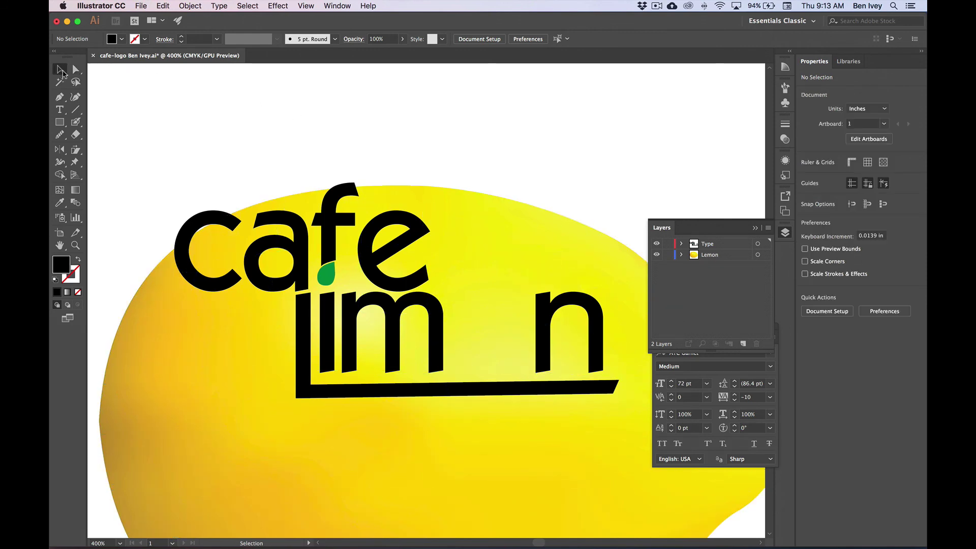
pyautogui.click(510, 224)
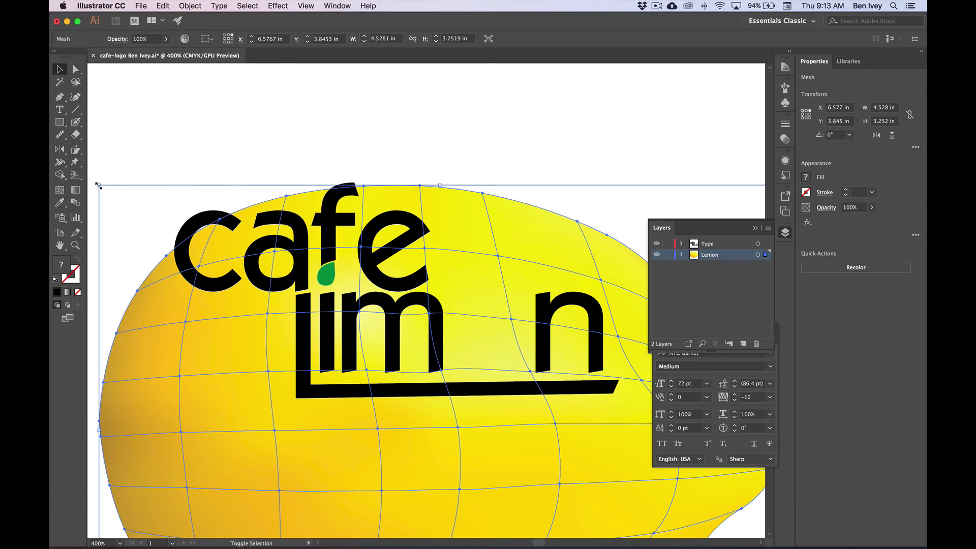
pyautogui.moveTo(98, 185); pyautogui.dragTo(490, 466)
pyautogui.moveTo(549, 495); pyautogui.dragTo(421, 249)
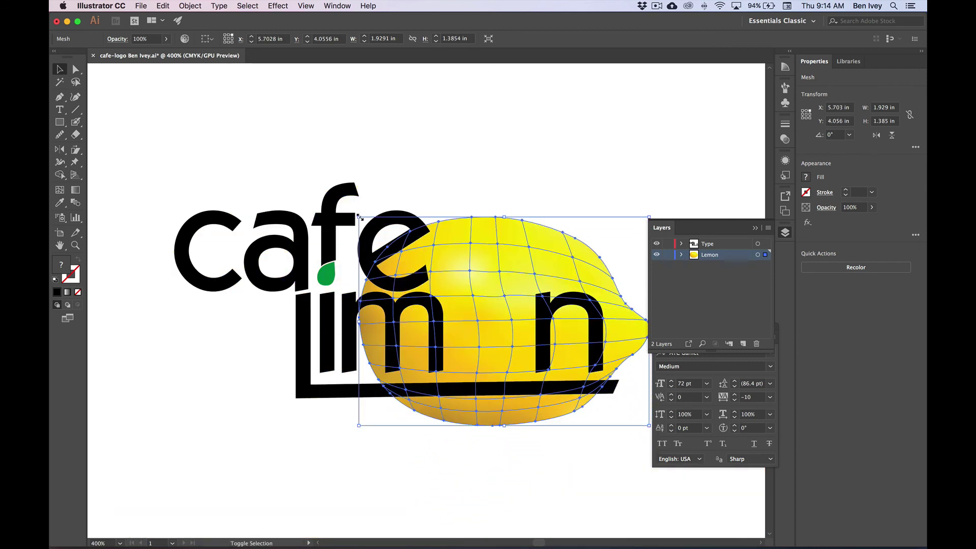
pyautogui.moveTo(360, 217); pyautogui.dragTo(517, 362)
pyautogui.moveTo(599, 406); pyautogui.dragTo(485, 346)
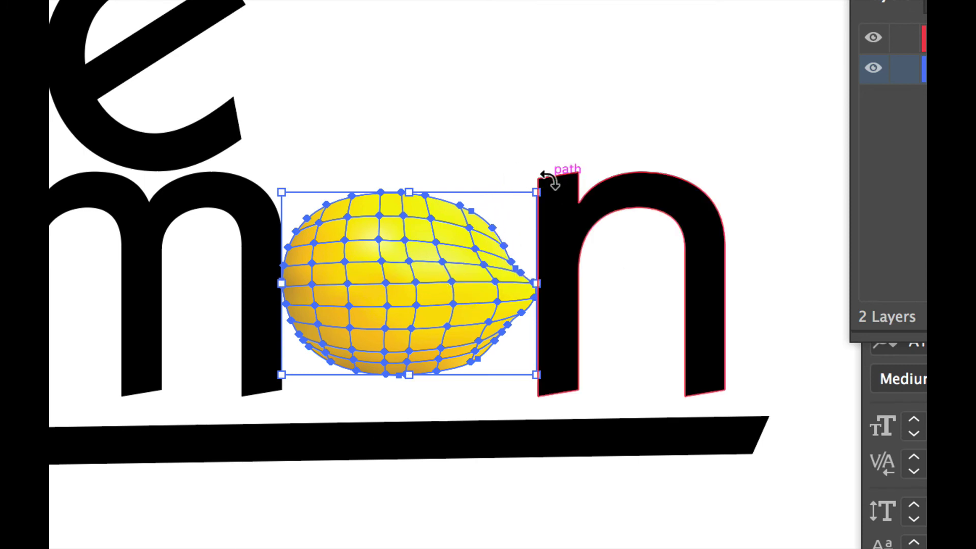
# Rotate the lemon counterclockwise so its tip points up and right, fit it between the letters, and save the document.
pyautogui.moveTo(551, 182); pyautogui.dragTo(399, 116)
pyautogui.moveTo(562, 215); pyautogui.dragTo(562, 214)
pyautogui.click(529, 143)
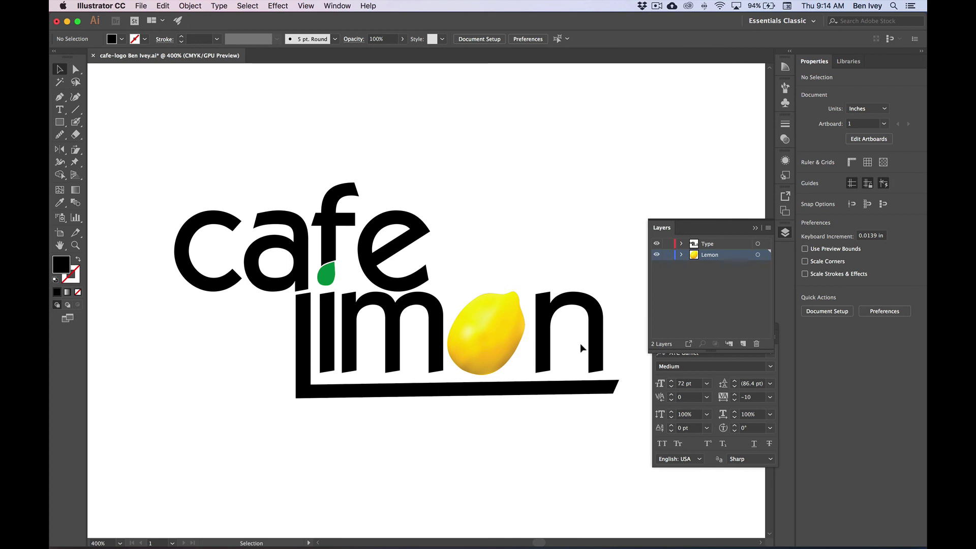
pyautogui.click(141, 6)
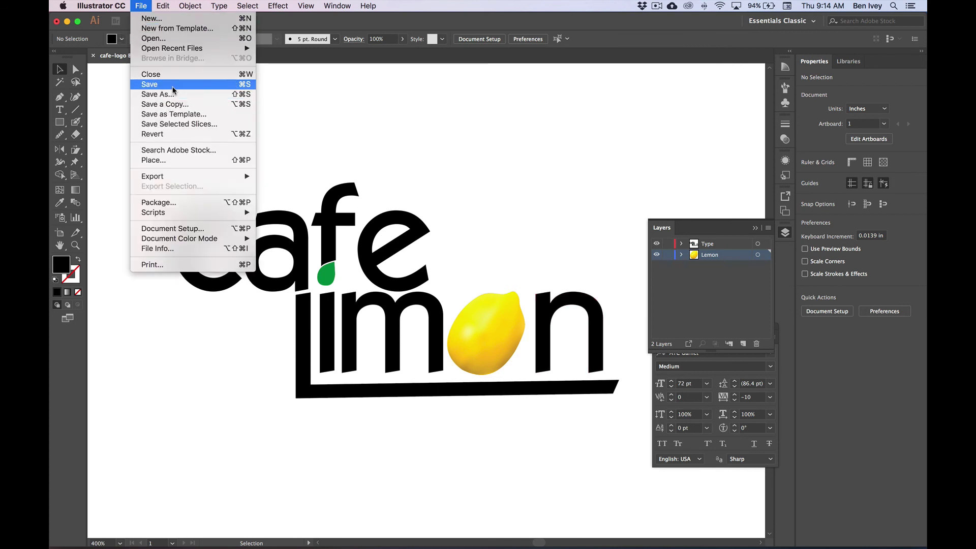
pyautogui.click(172, 86)
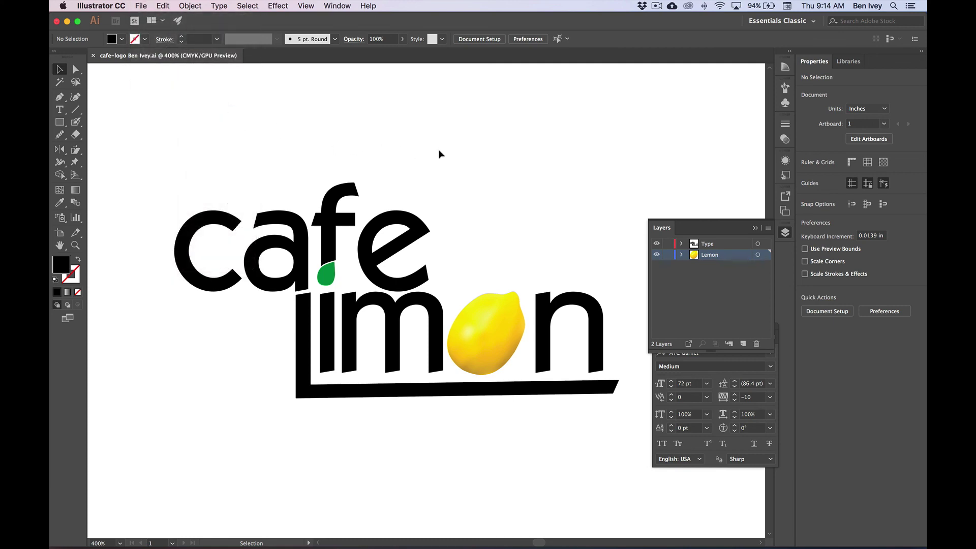